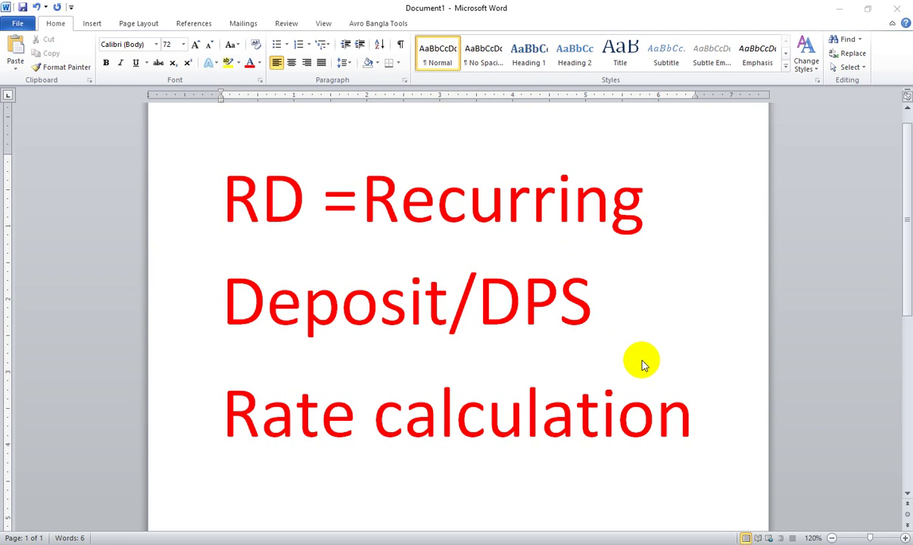
# Place the insertion point in 'RD' on the Word title page 'RD =Recurring Deposit/DPS Rate calculation'
pyautogui.click(493, 319)
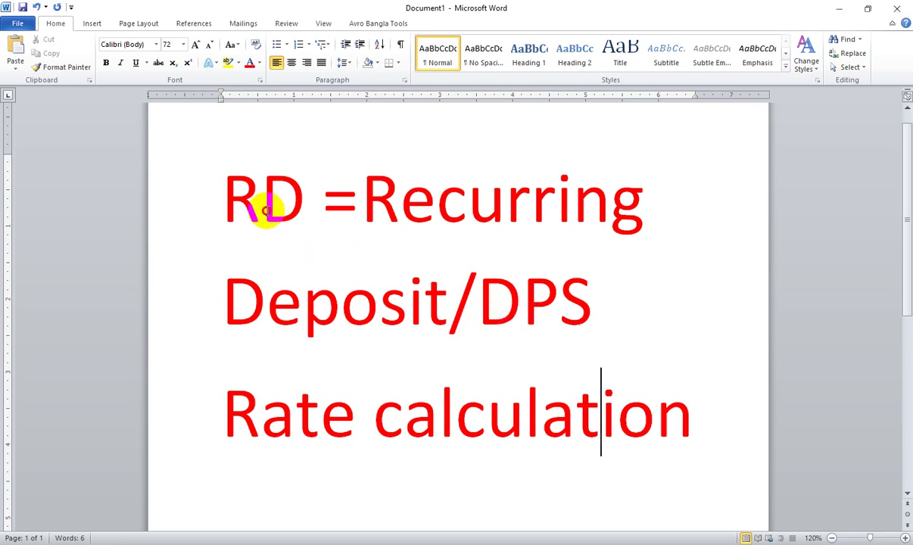
pyautogui.click(256, 199)
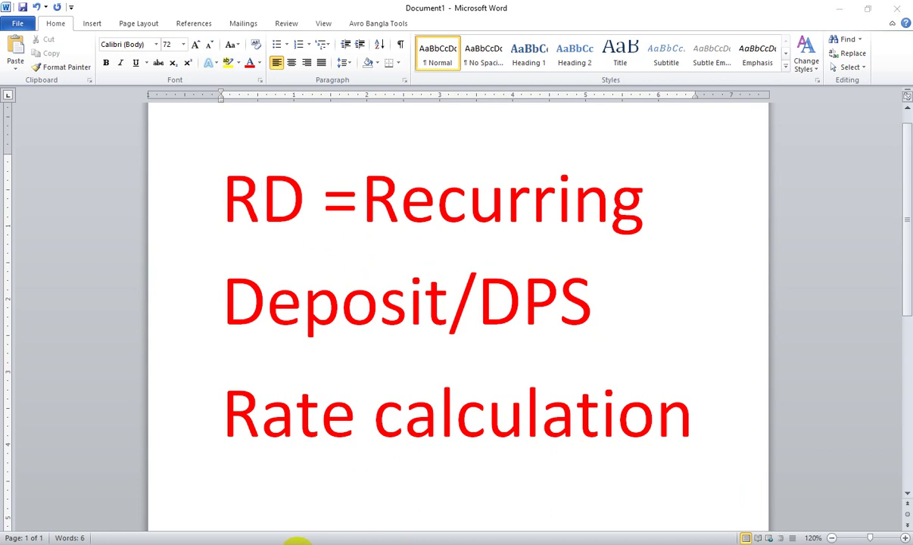
# Bring up the Provisional Rates of Profit PDF and scroll through it
pyautogui.moveTo(301, 526)
pyautogui.click(342, 505)
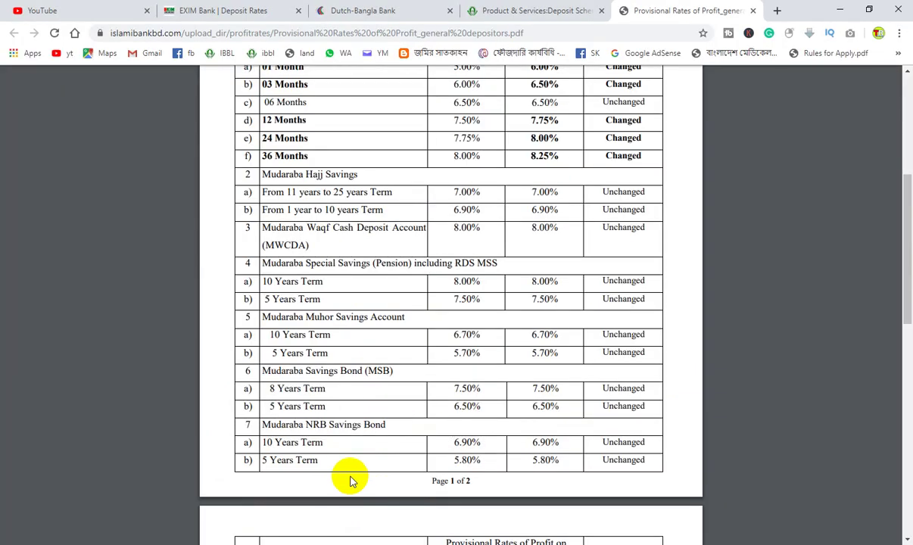
pyautogui.scroll(5, 350, 479)
pyautogui.scroll(-5, 405, 376)
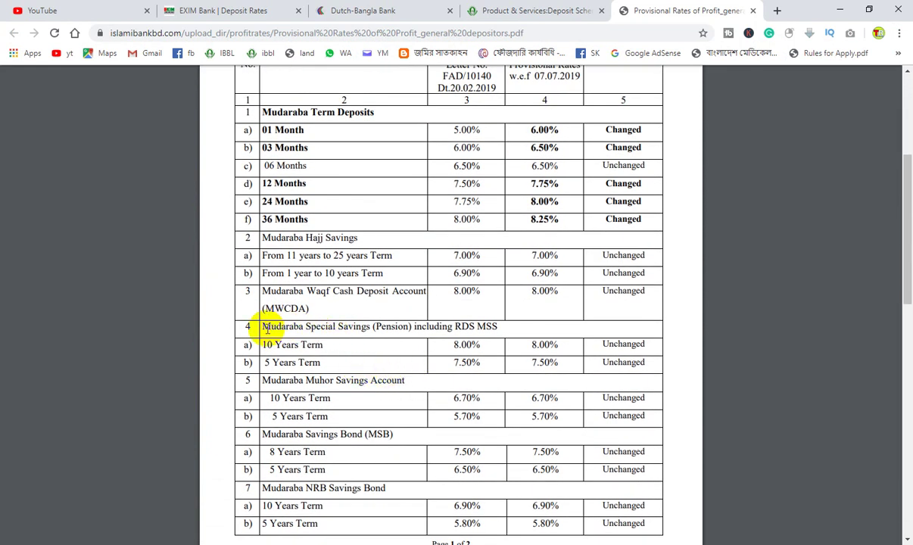
# Highlight the Mudaraba Special Savings (Pension) rates: 7.50% for 5 years, 8.00% for 10 years
pyautogui.moveTo(263, 326); pyautogui.dragTo(510, 330)
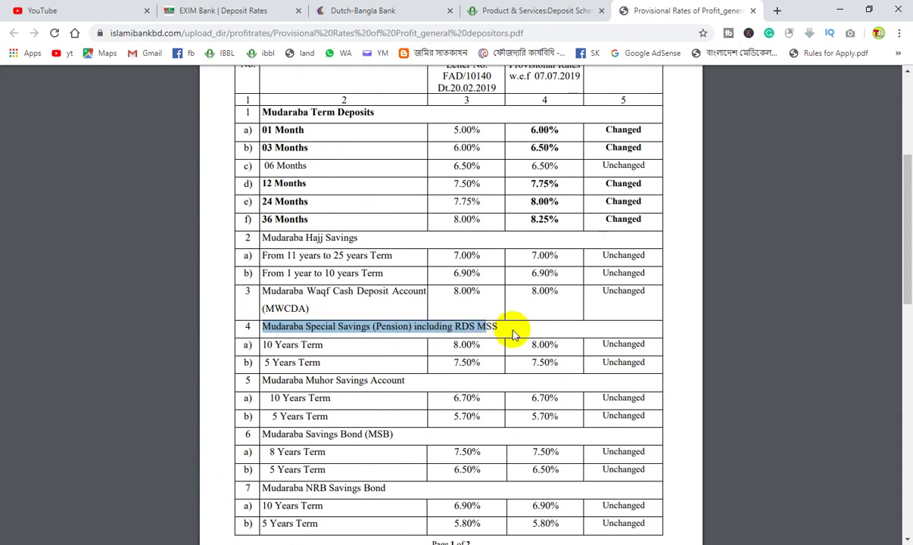
pyautogui.click(509, 326)
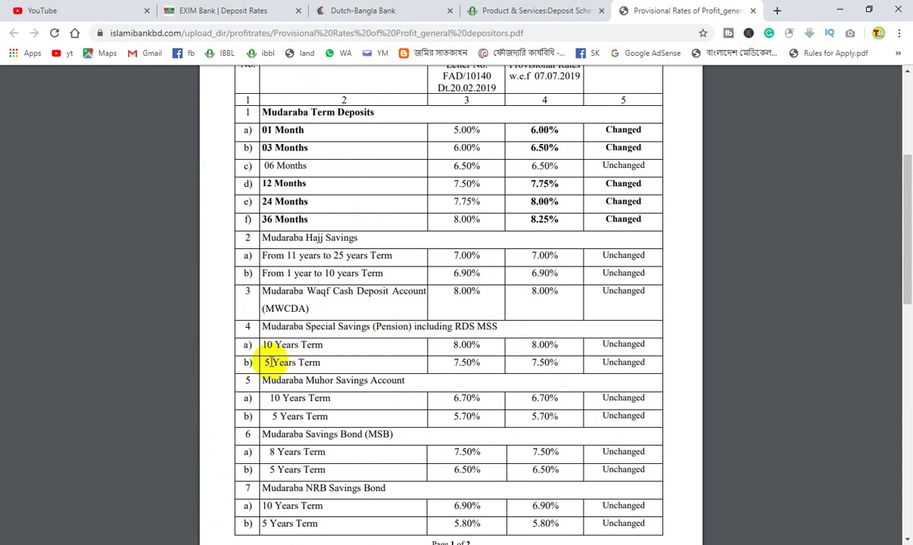
pyautogui.moveTo(261, 362); pyautogui.dragTo(407, 370)
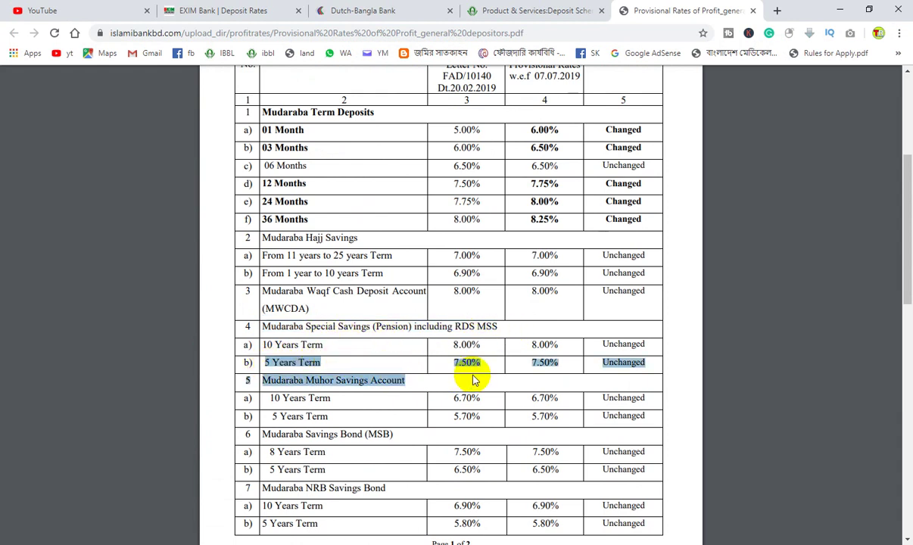
pyautogui.moveTo(474, 367); pyautogui.dragTo(361, 344)
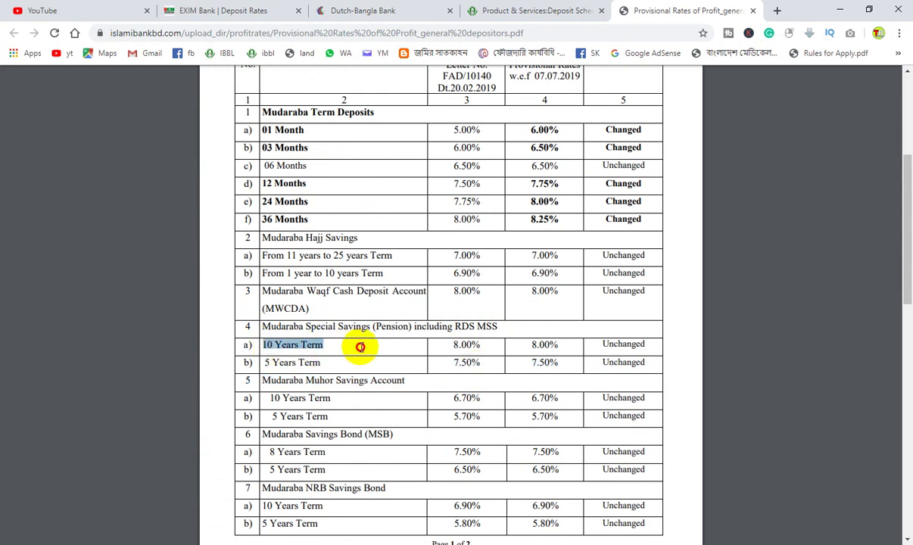
pyautogui.moveTo(452, 345); pyautogui.dragTo(497, 352)
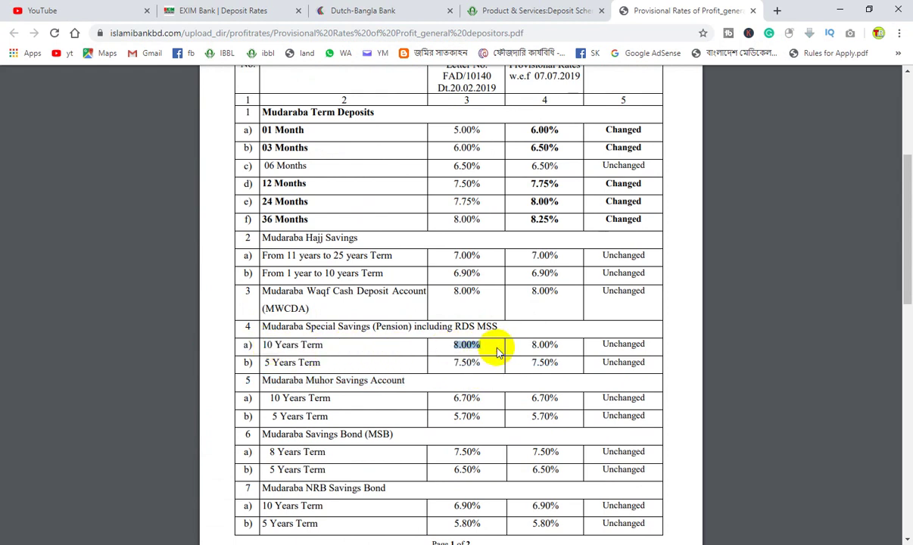
pyautogui.click(377, 9)
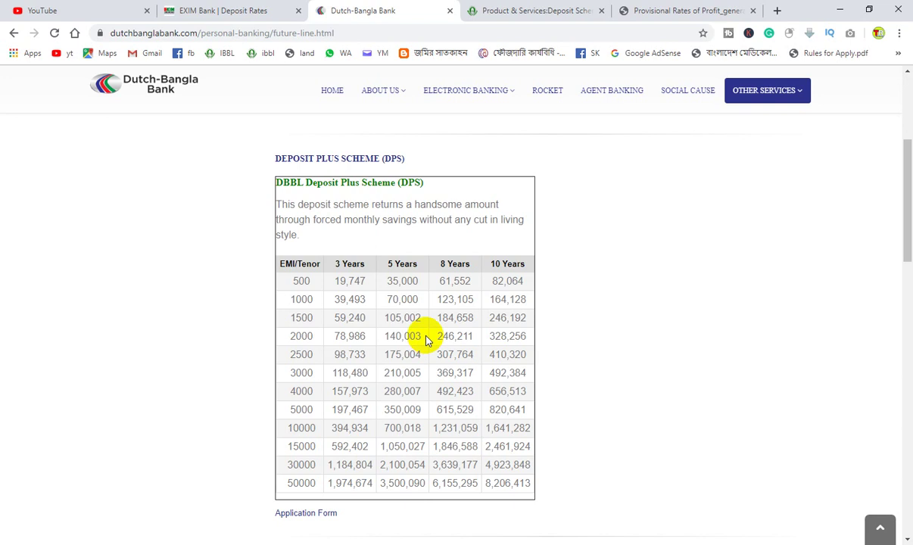
# Scroll through the Dutch-Bangla Bank and EXIM Bank deposit rate pages
pyautogui.scroll(-2, 431, 333)
pyautogui.scroll(3, 284, 84)
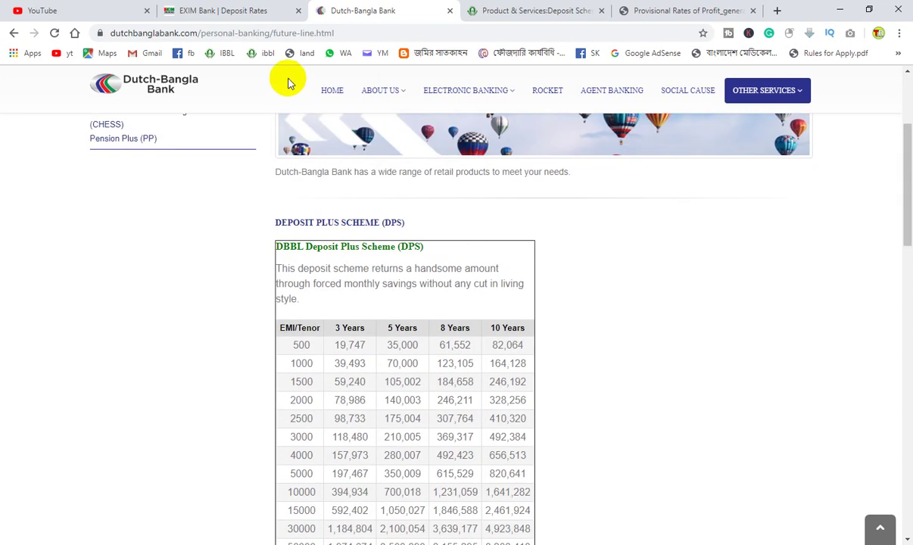
pyautogui.click(255, 9)
pyautogui.scroll(-2, 469, 409)
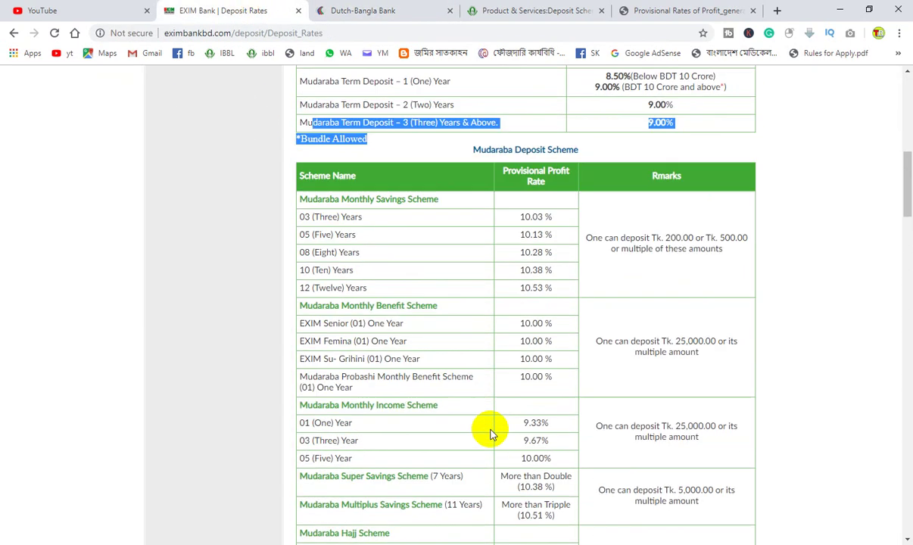
pyautogui.scroll(3, 489, 428)
# On the Islami Bank pension savings page, highlight the 20,000.00 maximum monthly deposit
pyautogui.click(551, 9)
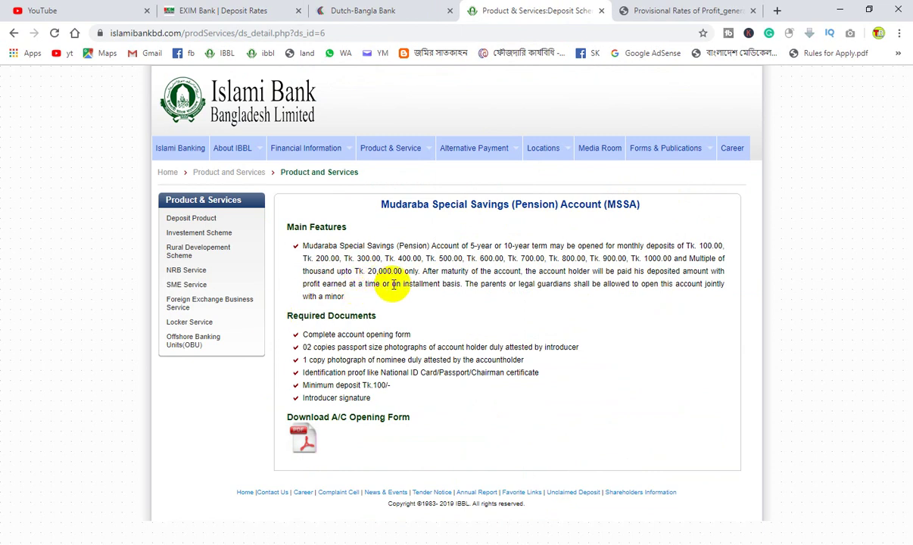
pyautogui.moveTo(366, 270); pyautogui.dragTo(402, 270)
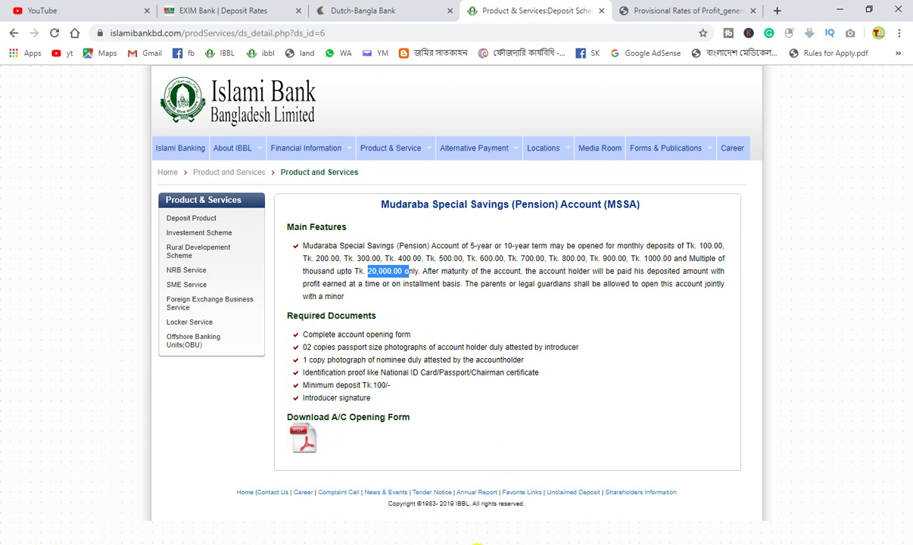
pyautogui.moveTo(477, 543)
pyautogui.click(448, 526)
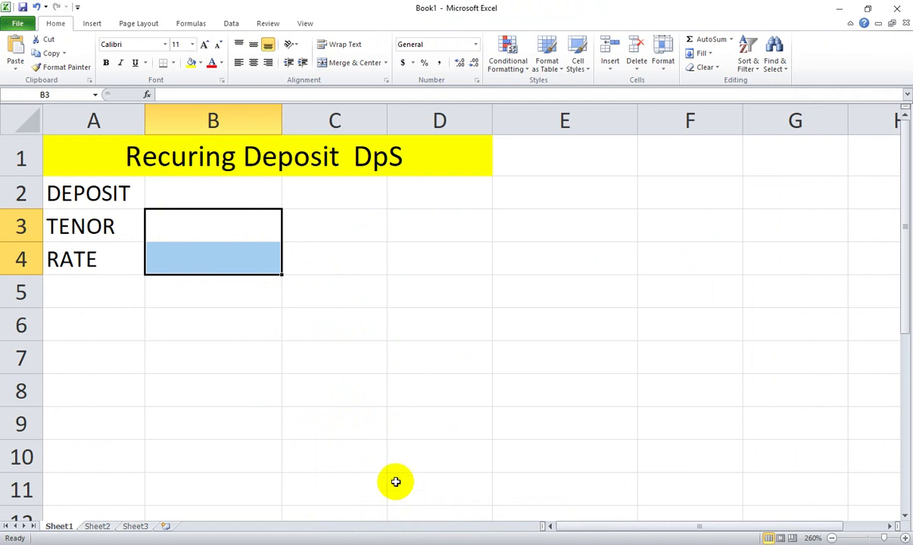
# Enter DEPOSIT 1000, TENOR 5 and RATE 6% in cells B2, B3 and B4
pyautogui.click(118, 156)
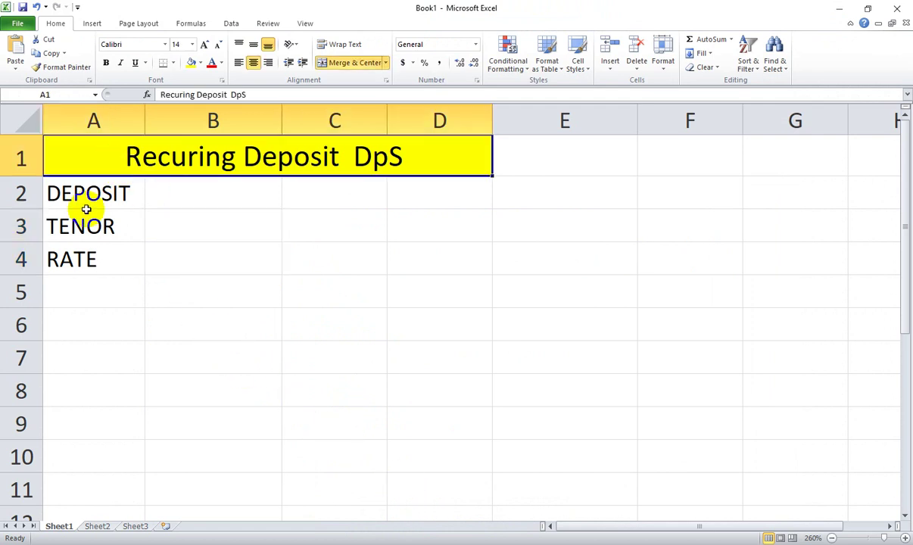
pyautogui.click(92, 198)
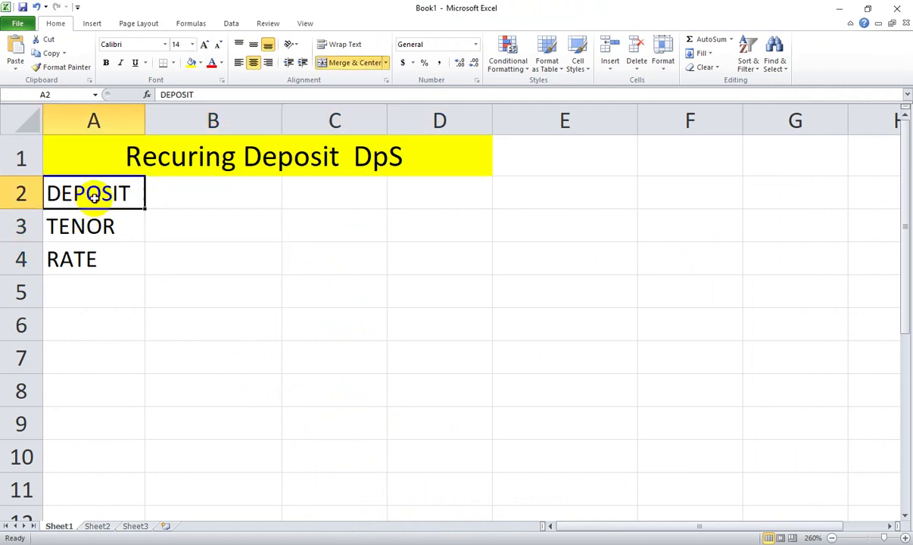
pyautogui.click(217, 195)
pyautogui.write('1')
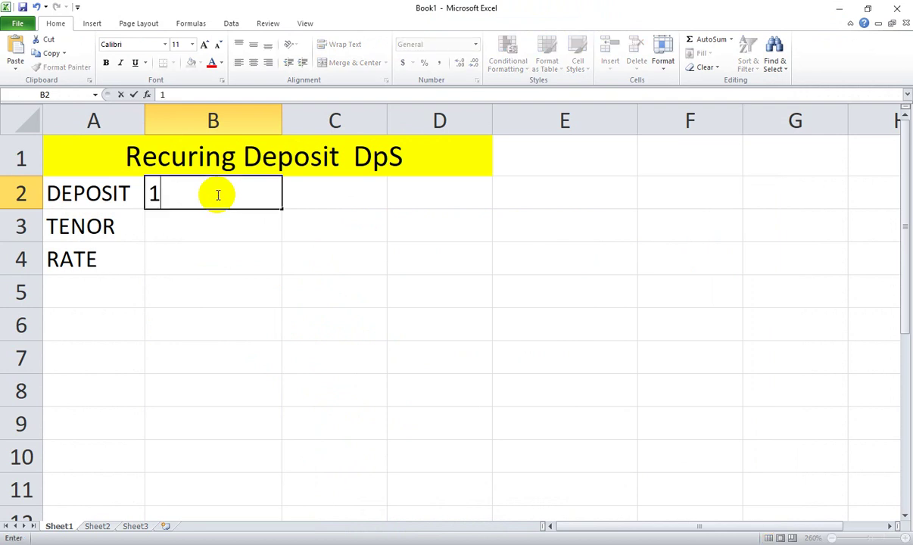
pyautogui.write('000')
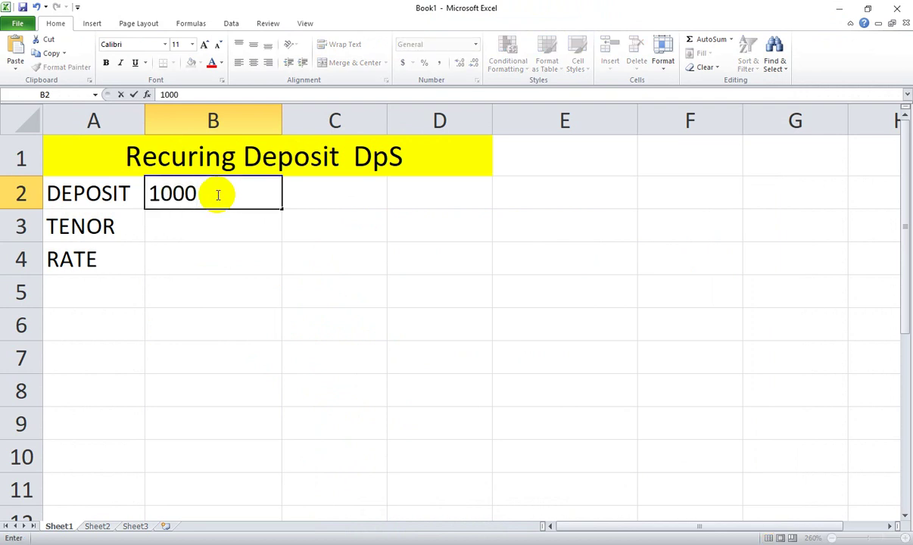
pyautogui.click(214, 220)
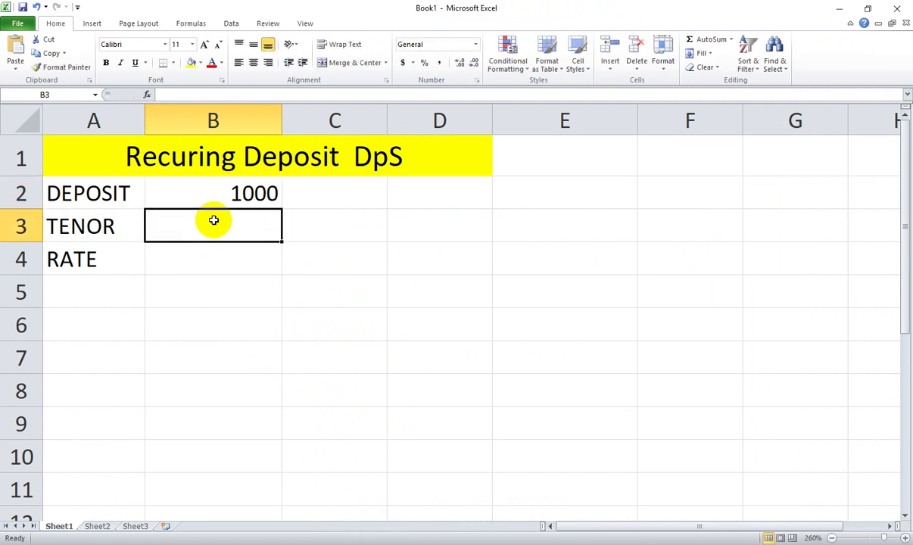
pyautogui.write('5')
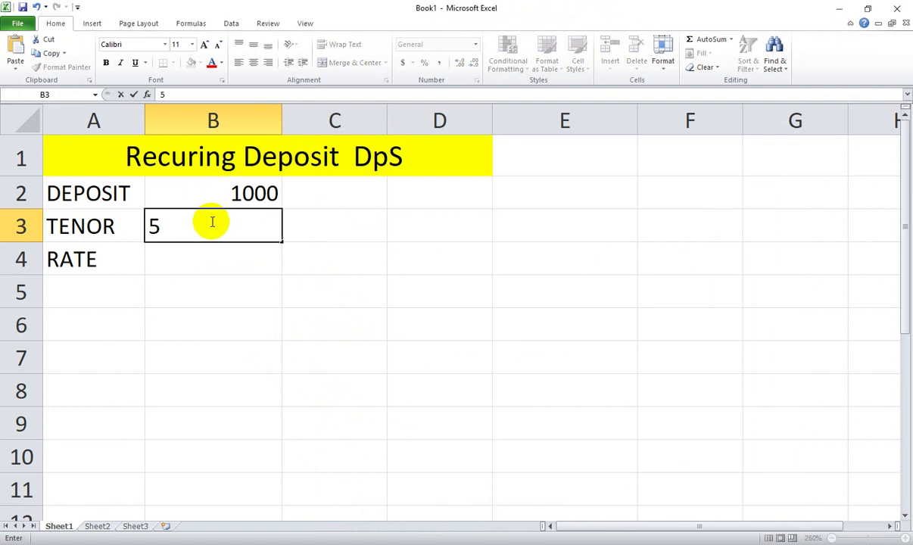
pyautogui.click(193, 265)
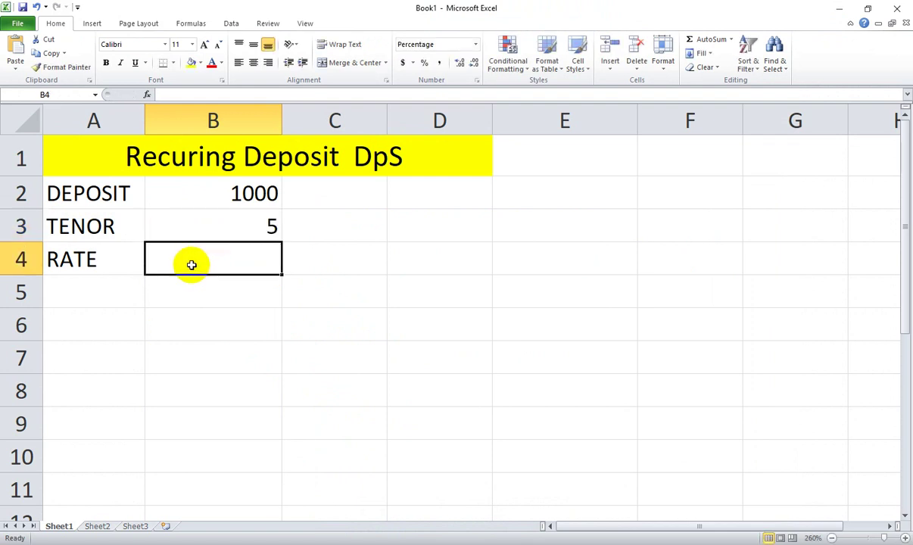
pyautogui.write('6')
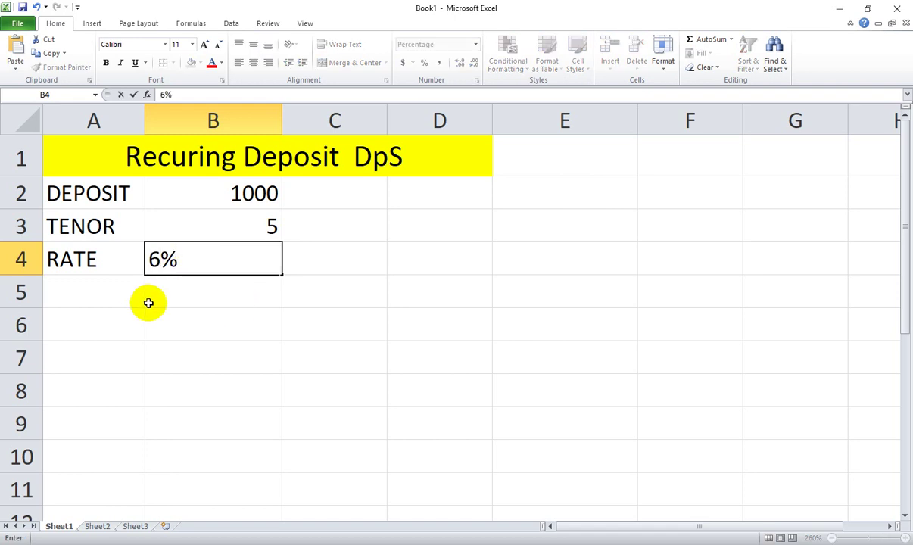
pyautogui.click(118, 289)
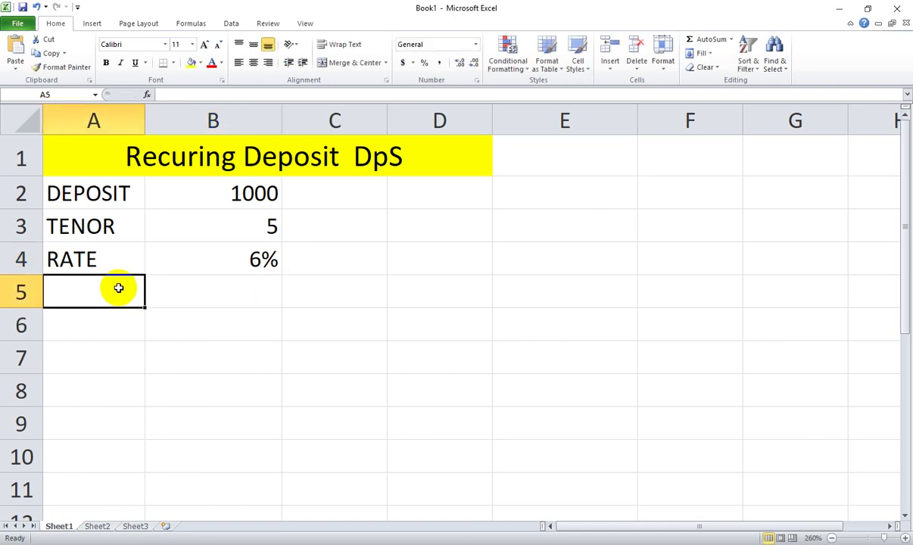
# Review the deposit, tenor and rate inputs in B2:B4, then select A5 for a label
pyautogui.click(261, 194)
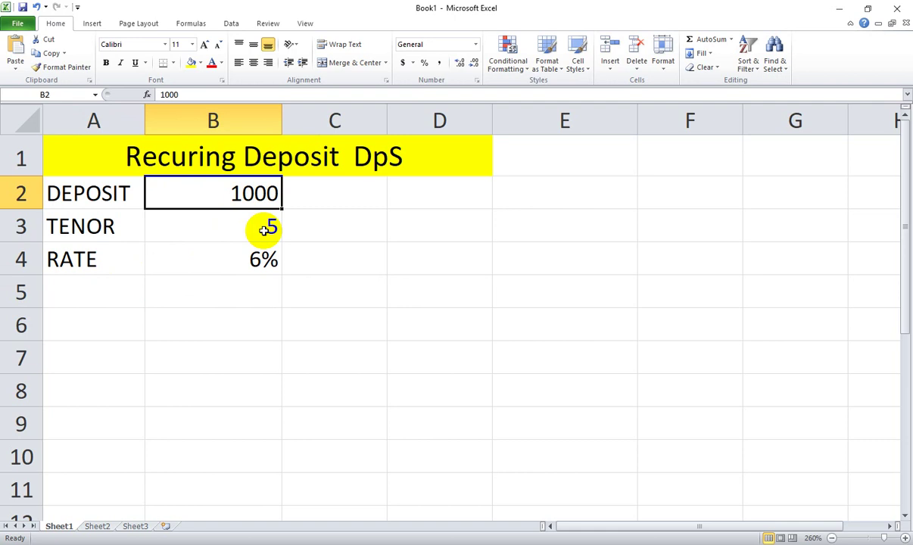
pyautogui.click(264, 228)
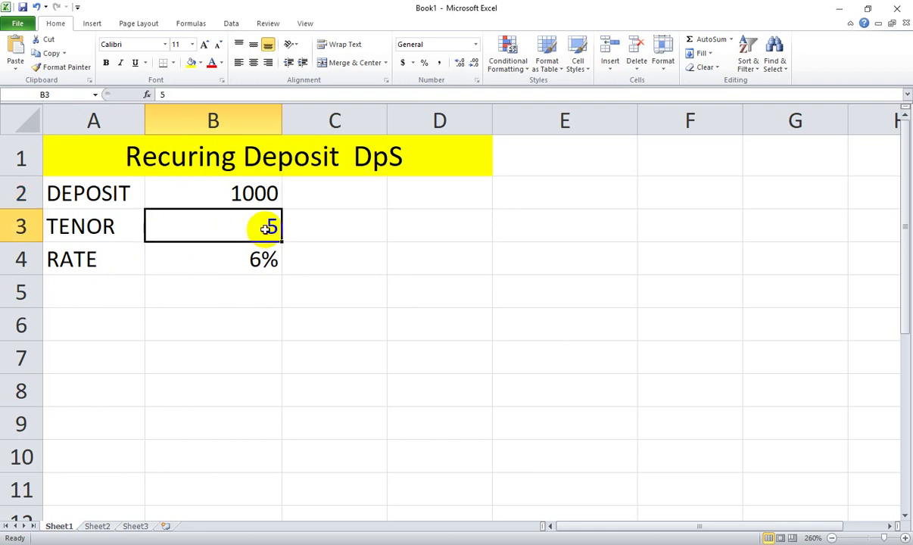
pyautogui.click(253, 191)
pyautogui.click(265, 226)
pyautogui.click(261, 198)
pyautogui.click(263, 225)
pyautogui.click(246, 259)
pyautogui.click(187, 290)
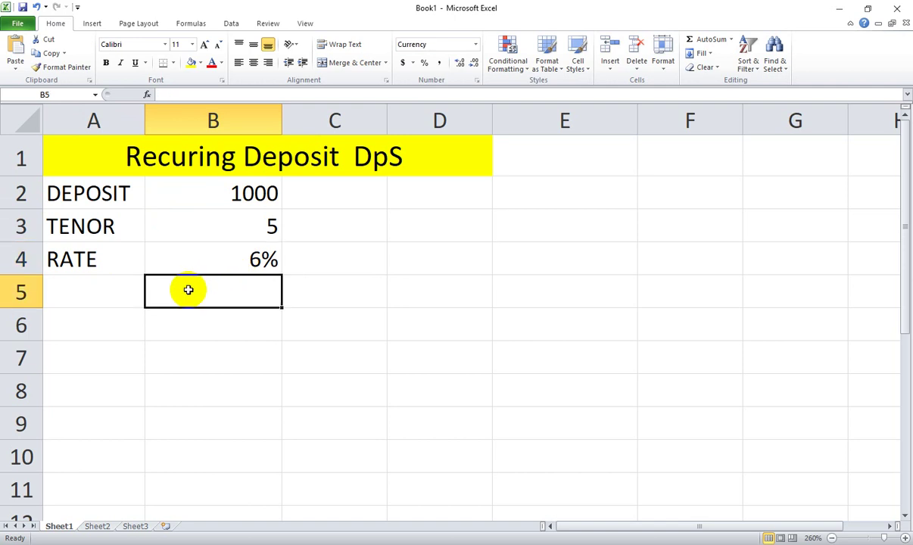
pyautogui.click(112, 296)
# Label A5 'FV' and enter =FV(B4/12,B3*12,B2) in B5
pyautogui.write('FV')
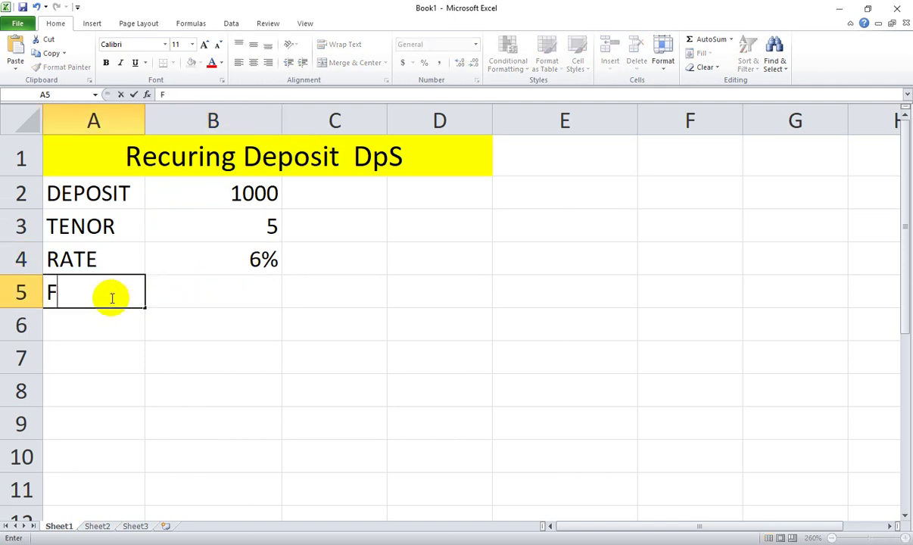
pyautogui.click(187, 294)
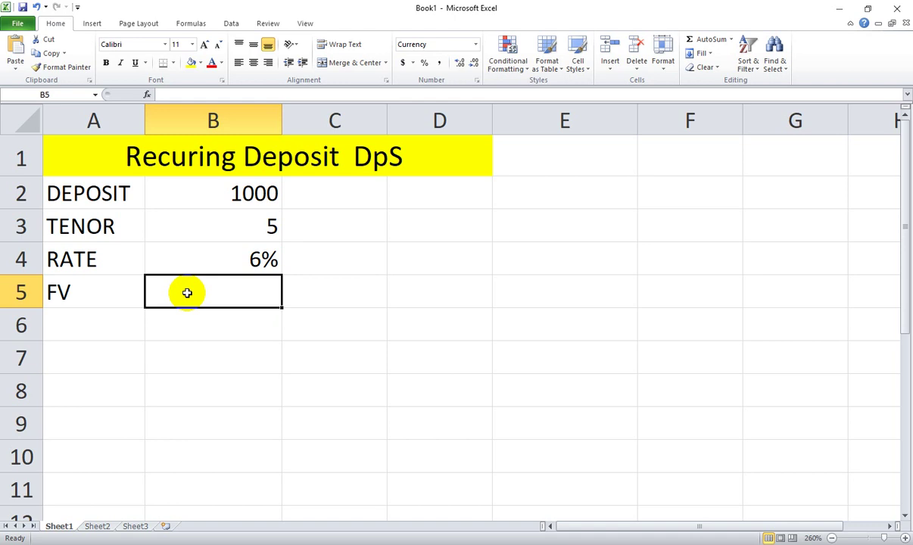
pyautogui.write('=')
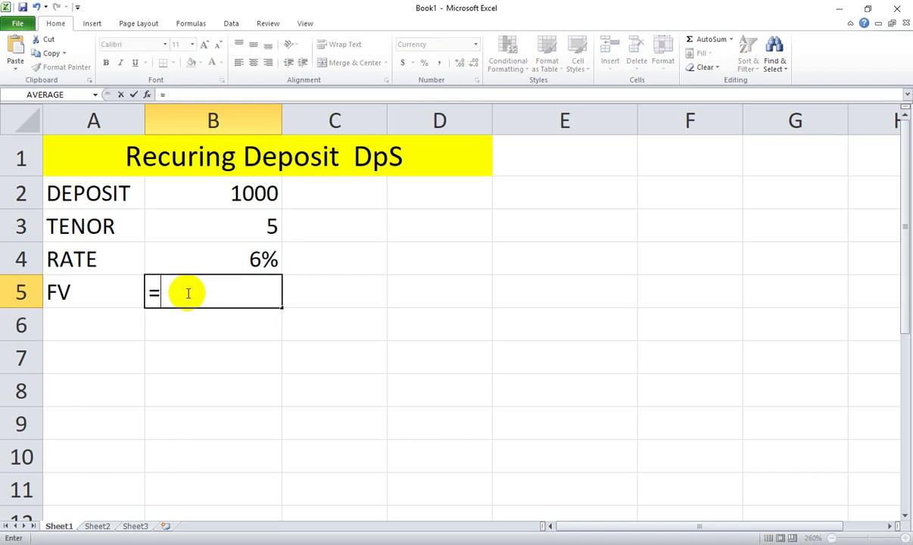
pyautogui.write('FV')
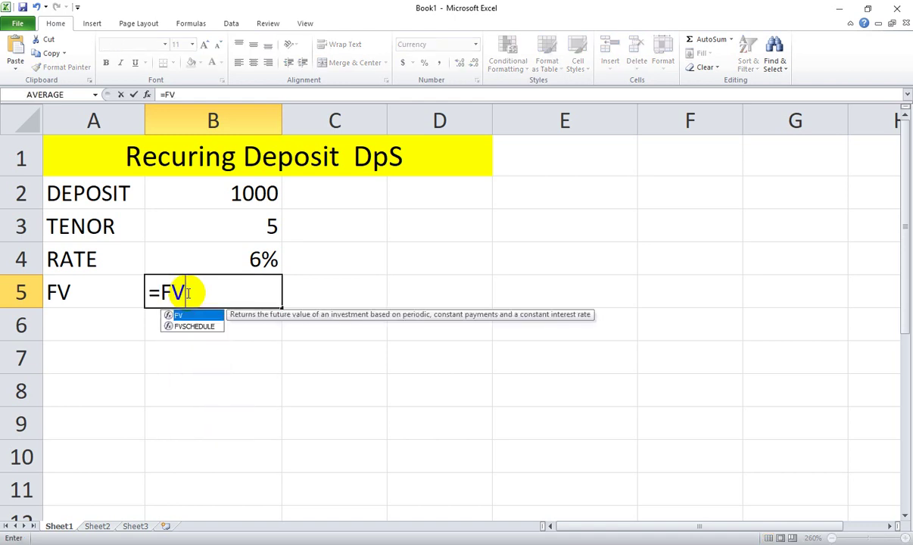
pyautogui.write('(')
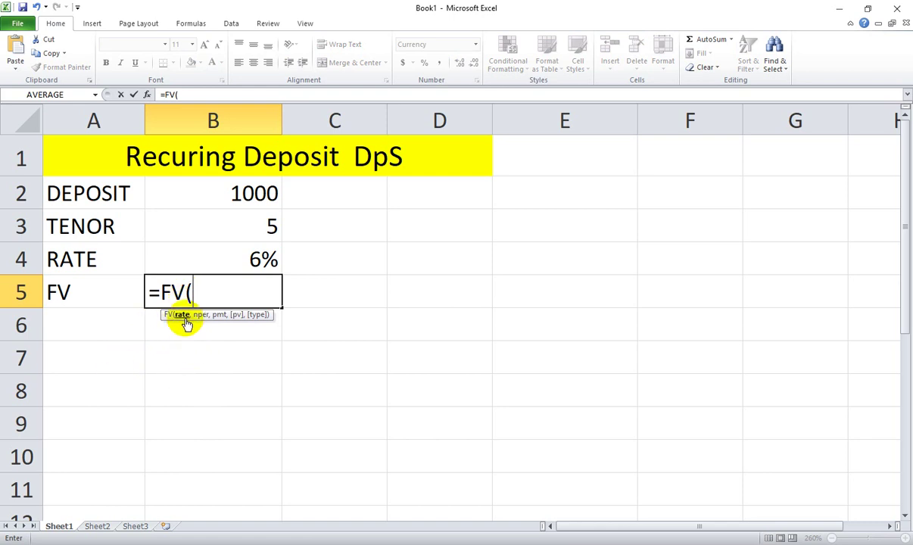
pyautogui.click(249, 260)
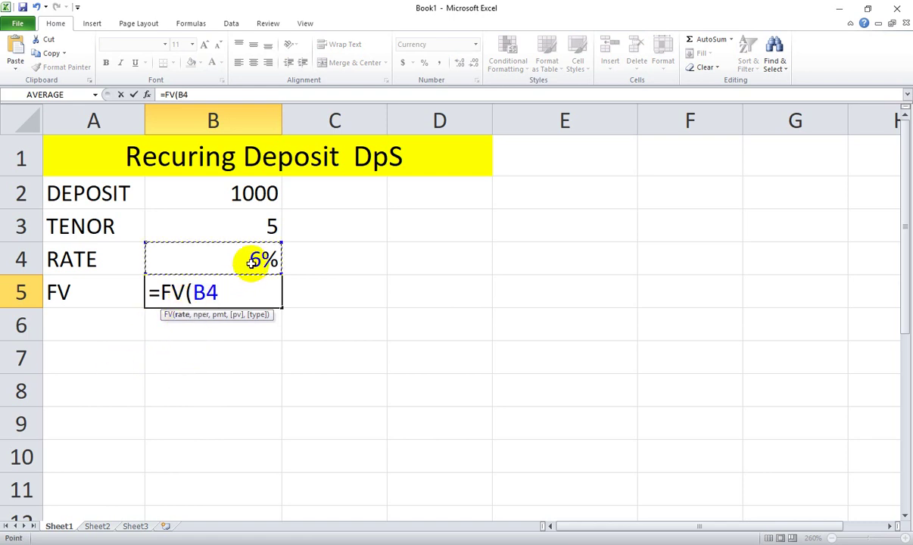
pyautogui.write('/')
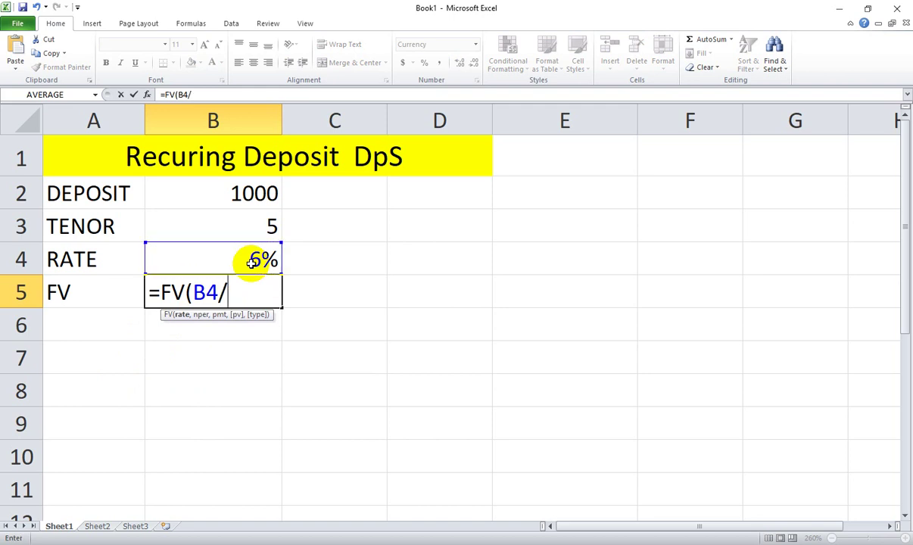
pyautogui.write('12,')
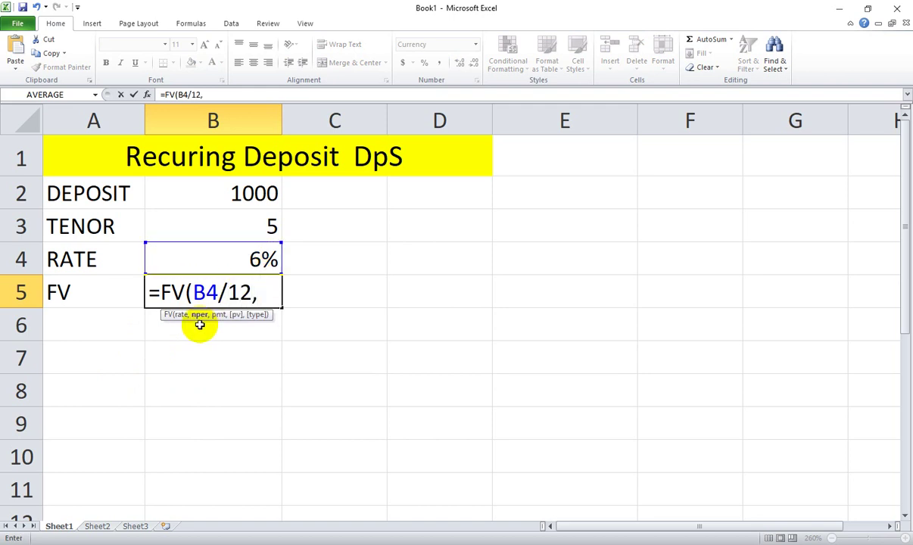
pyautogui.click(259, 228)
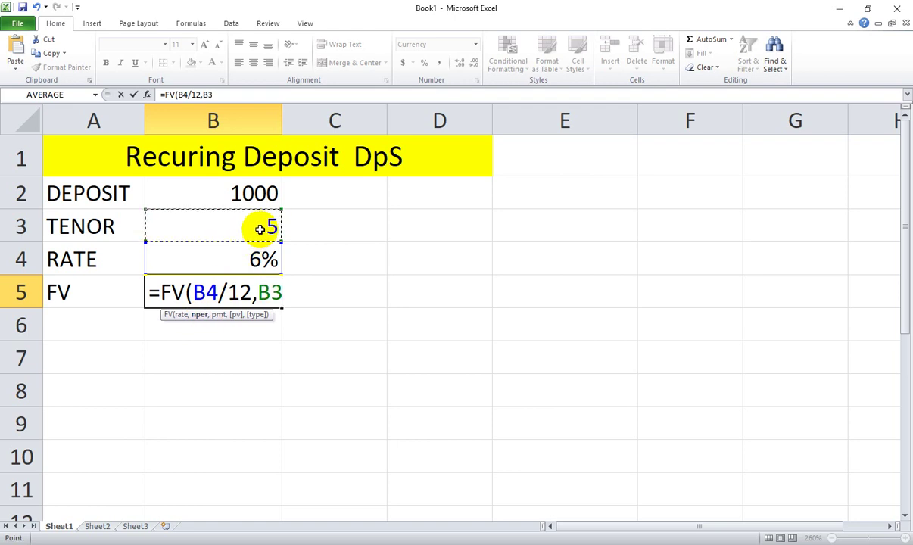
pyautogui.write('*12')
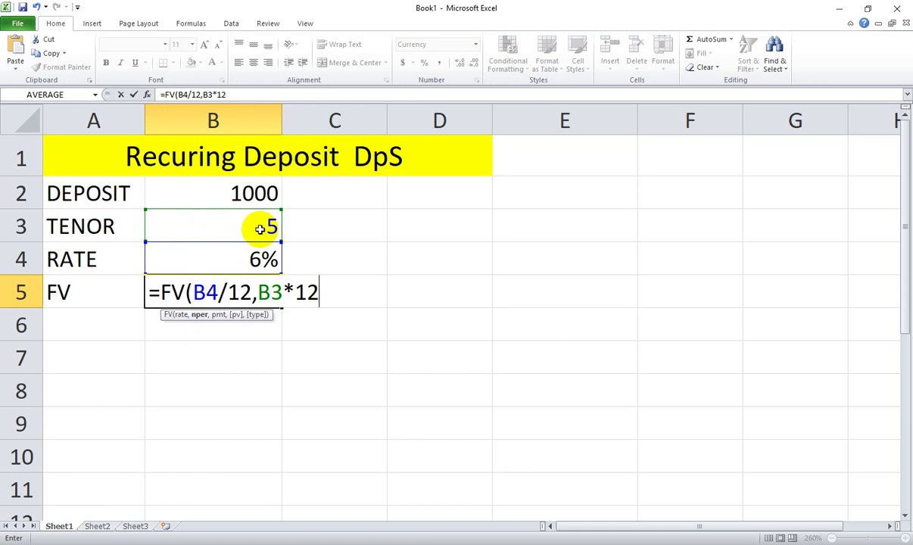
pyautogui.write(',')
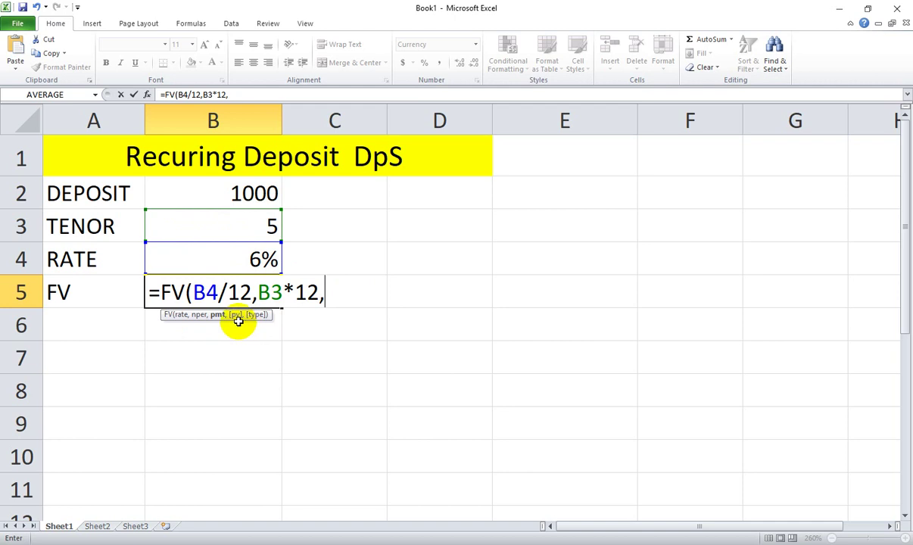
pyautogui.click(258, 195)
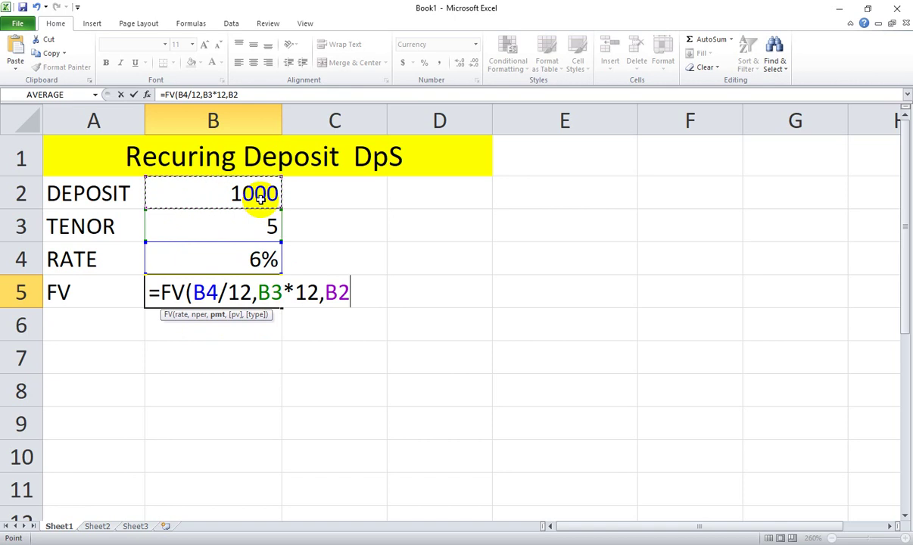
pyautogui.write(')')
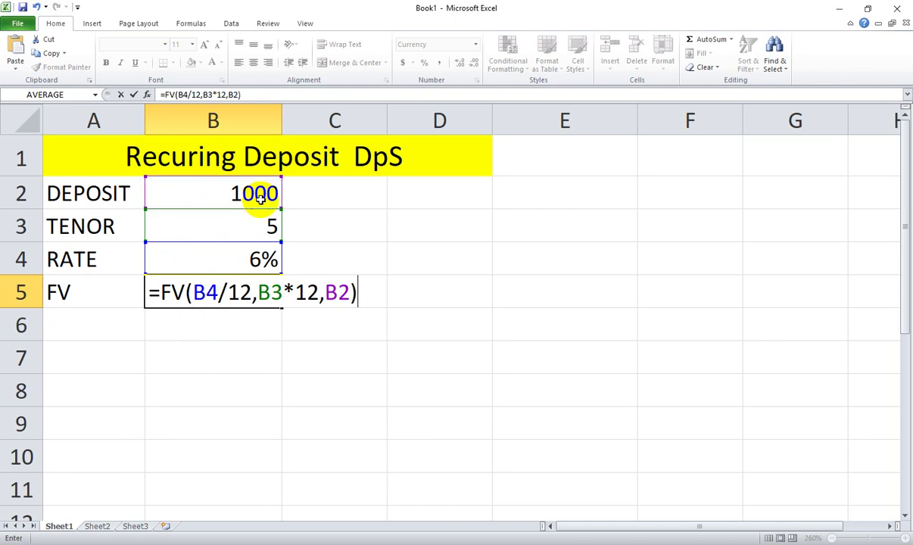
pyautogui.press('Return')
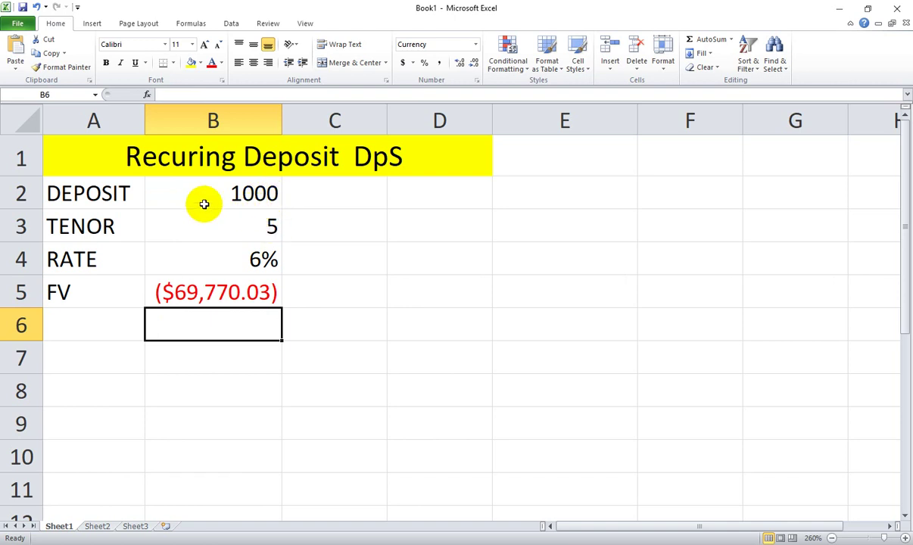
# Review the B2:B4 inputs and the B5 maturity value of ($69,770.03)
pyautogui.click(246, 194)
pyautogui.click(252, 231)
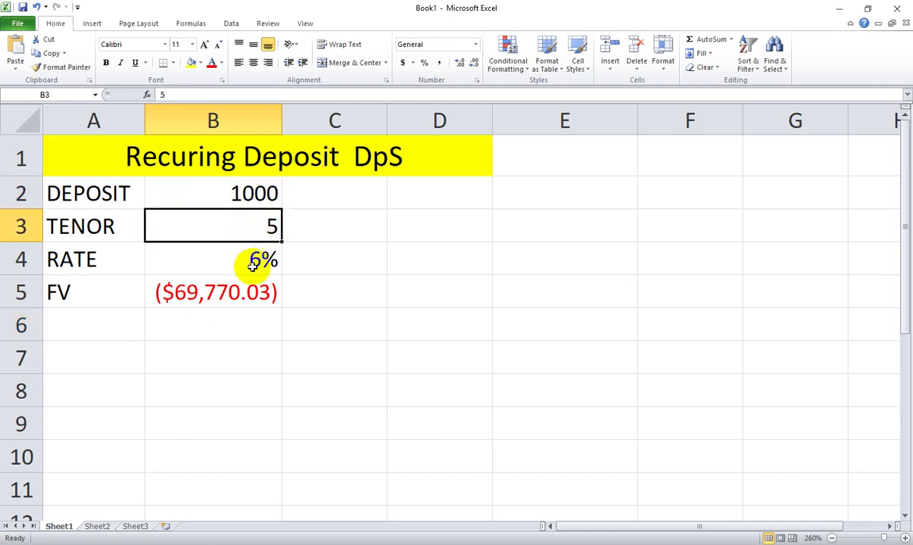
pyautogui.click(254, 265)
pyautogui.click(215, 299)
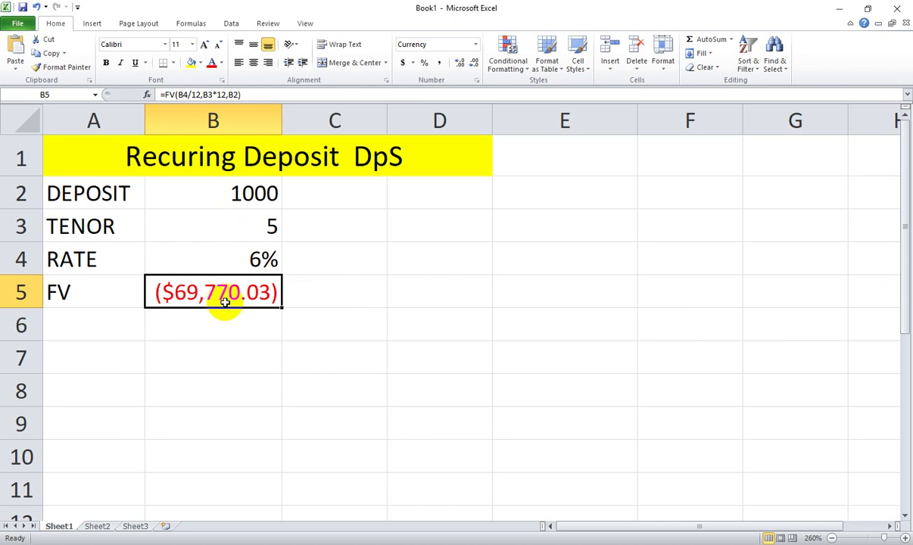
pyautogui.click(121, 325)
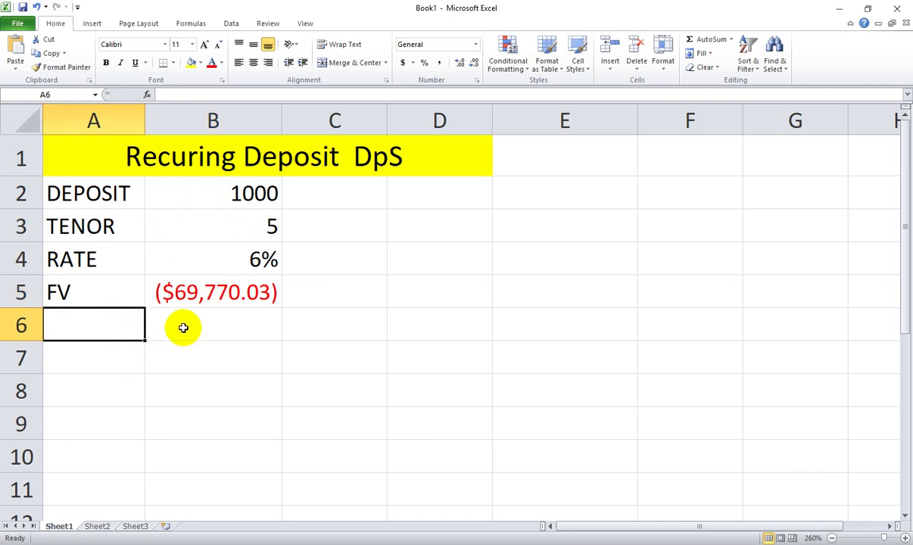
# Compute total deposits from the B2 deposit in C3, giving 60000
pyautogui.click(332, 220)
pyautogui.write('=')
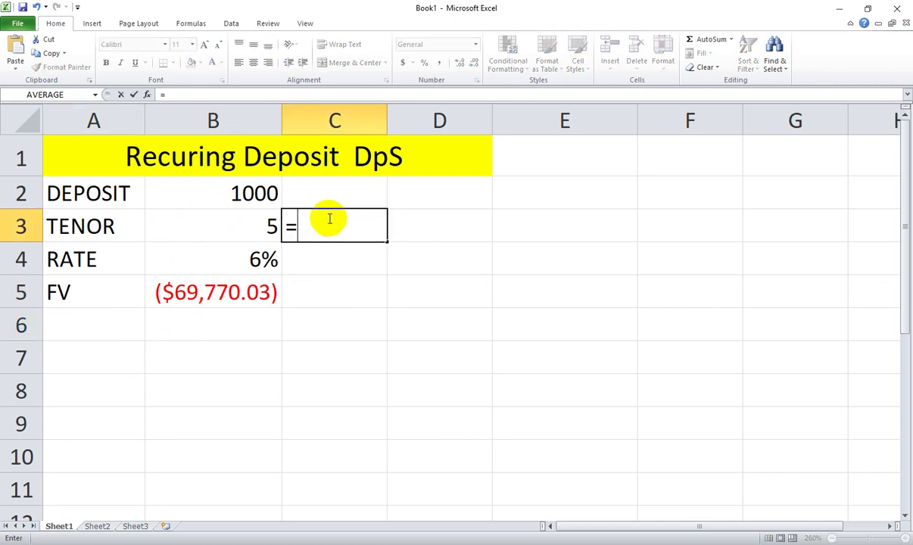
pyautogui.click(268, 194)
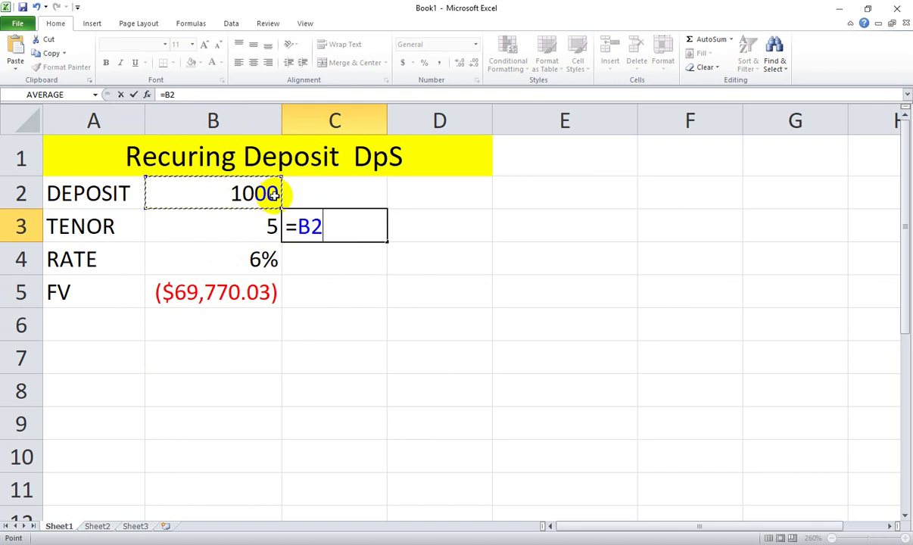
pyautogui.write('*')
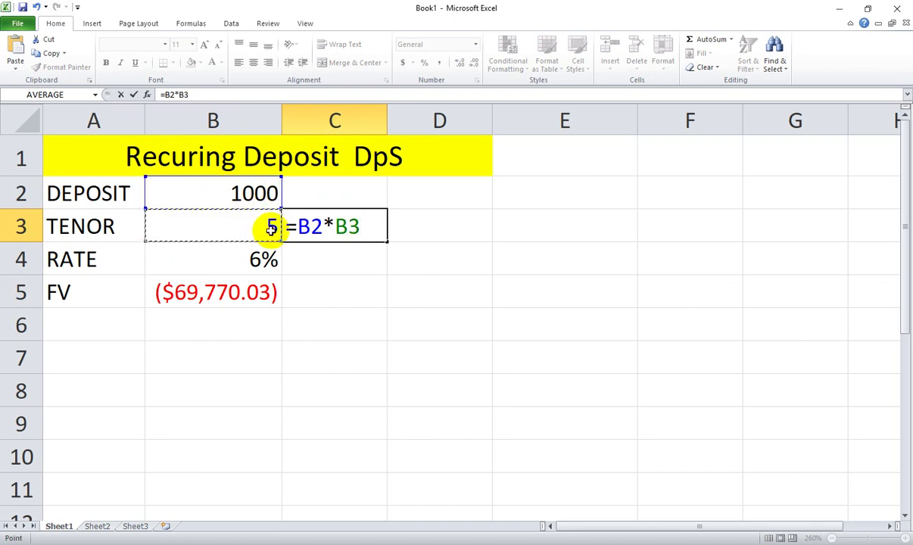
pyautogui.write('*')
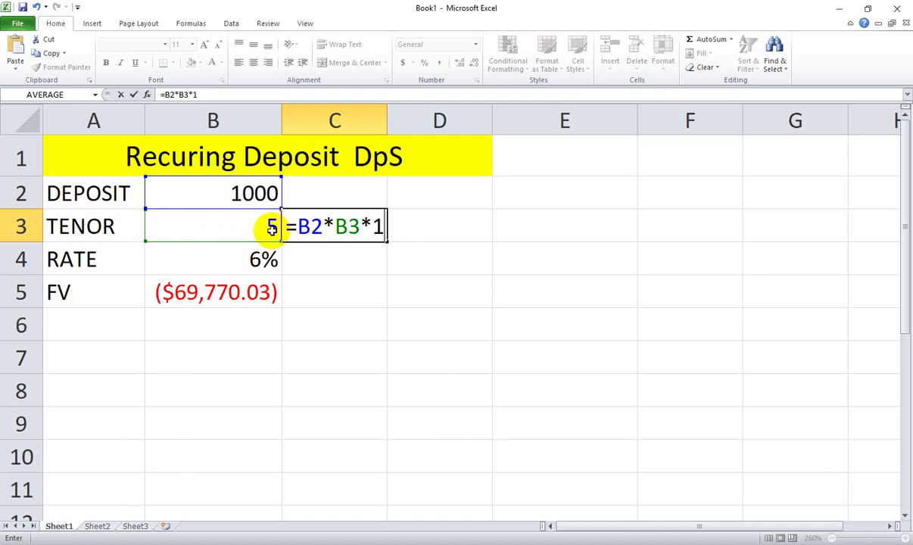
pyautogui.write('12')
pyautogui.press('Return')
pyautogui.click(356, 226)
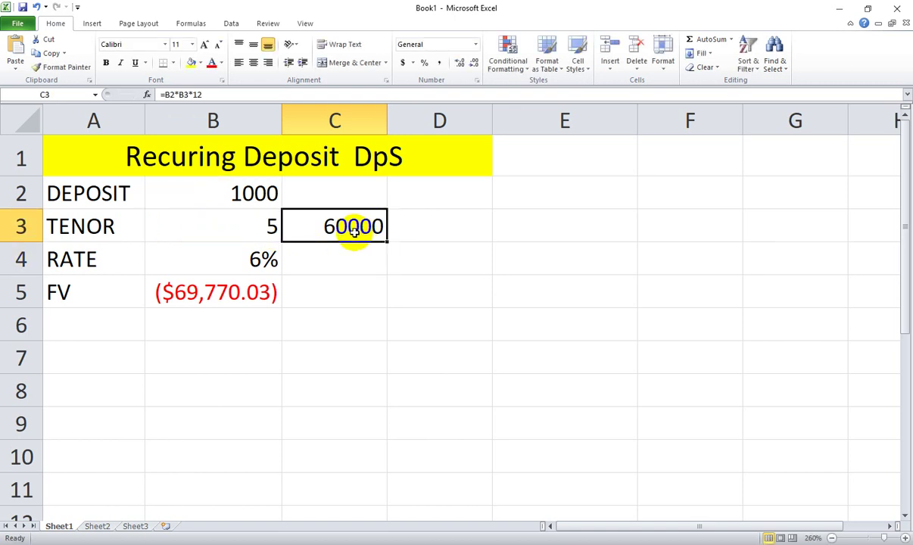
# Enter =B5+C3 in C5 to get the interest, ($9,770.03)
pyautogui.click(311, 295)
pyautogui.write('=')
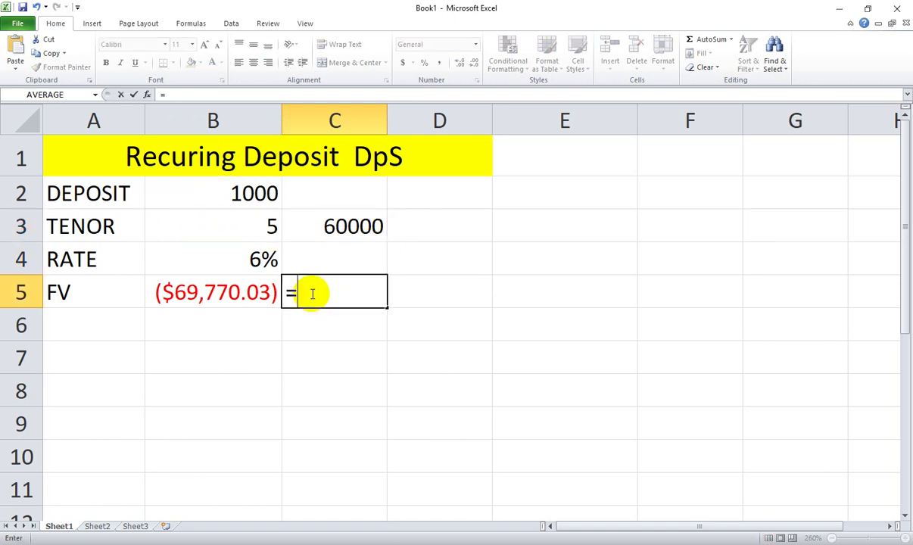
pyautogui.click(232, 293)
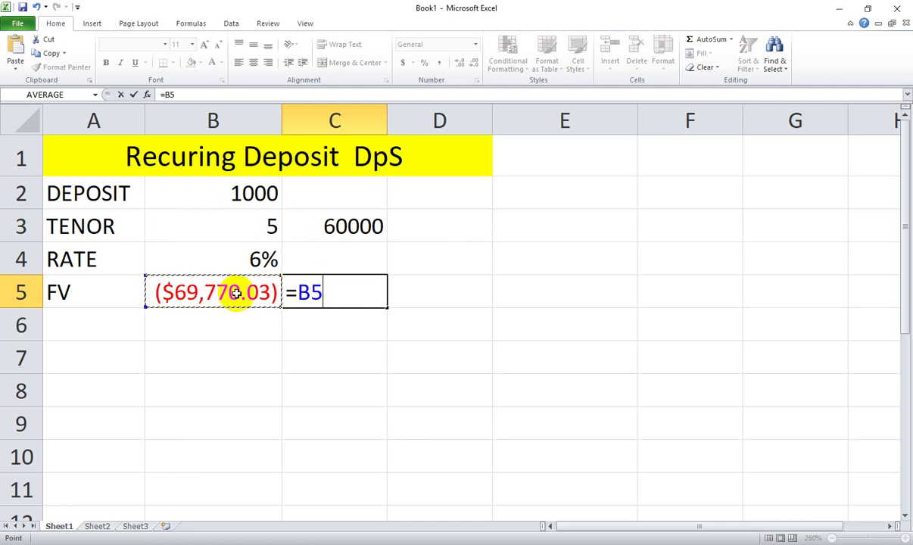
pyautogui.write('+')
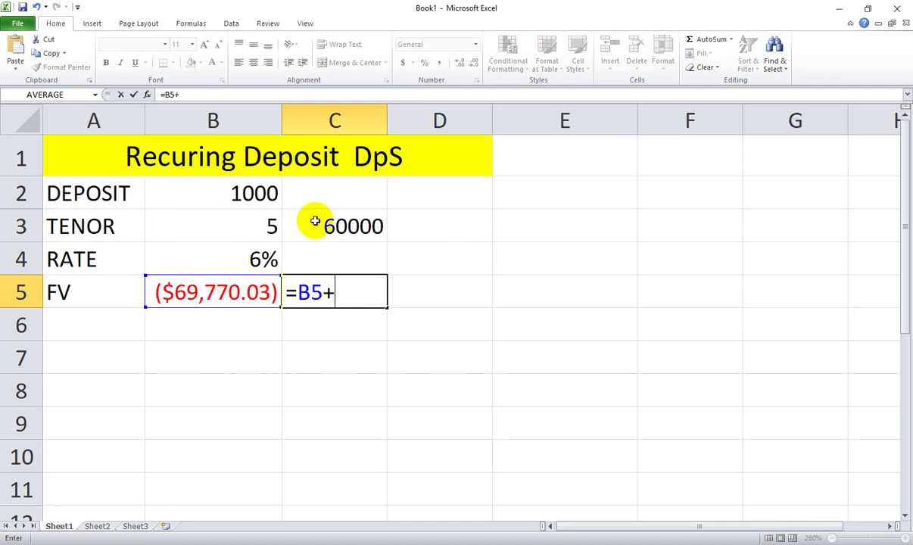
pyautogui.click(349, 231)
pyautogui.press('Return')
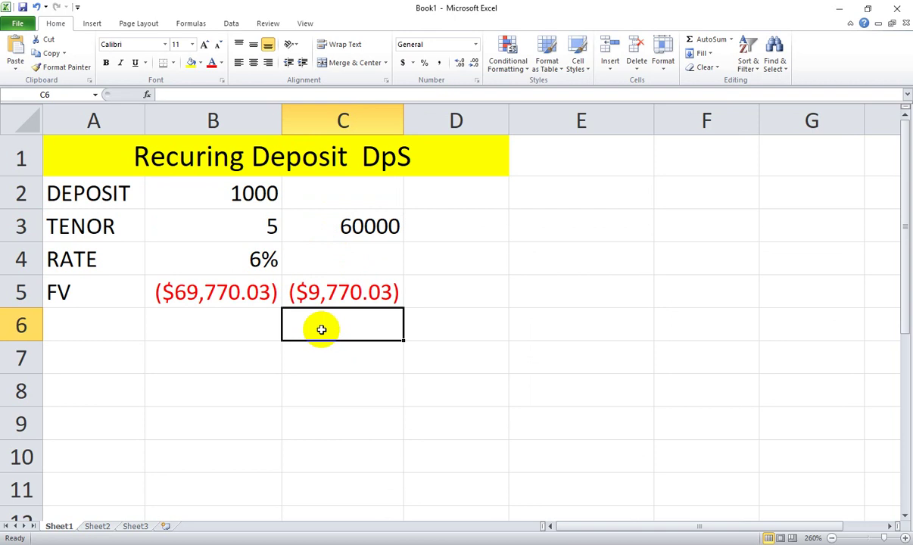
# Enter =C5*15% in C6 for the tax, ($1,465.50)
pyautogui.write('=')
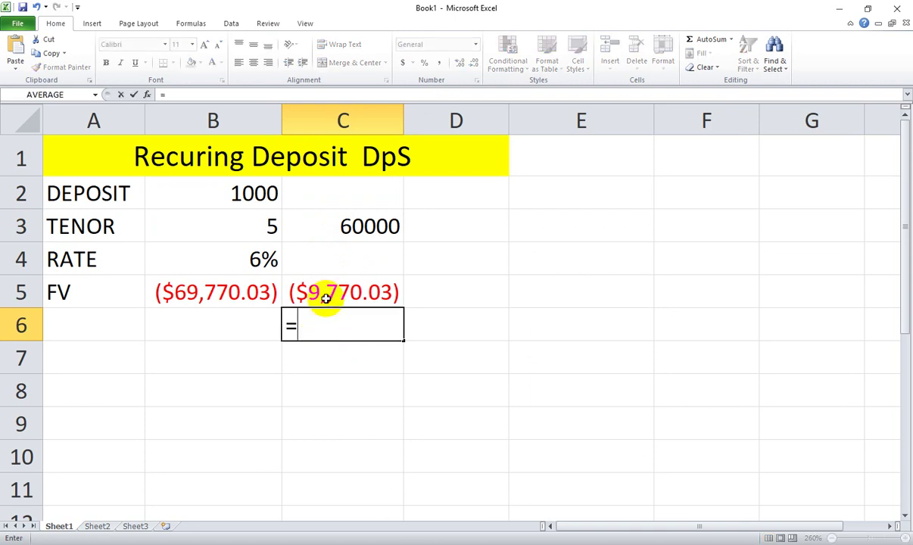
pyautogui.click(327, 297)
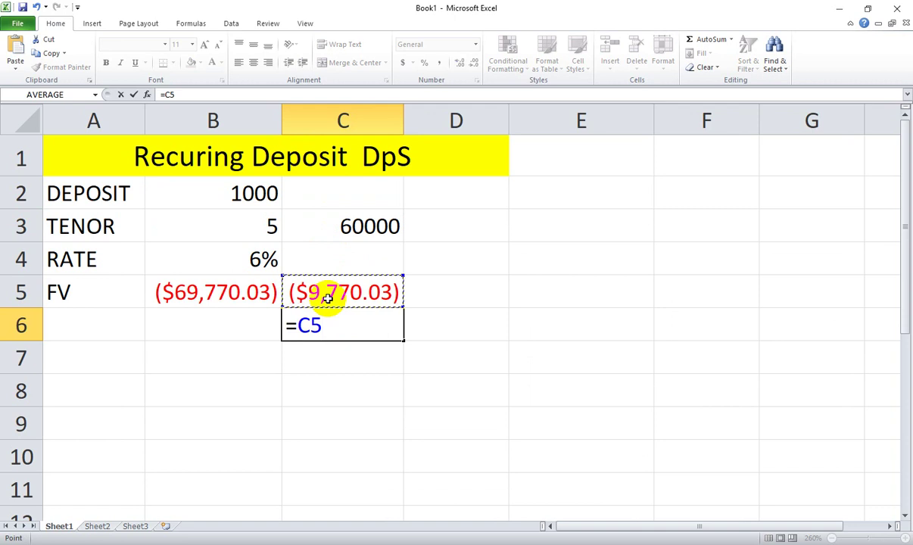
pyautogui.write('*15%')
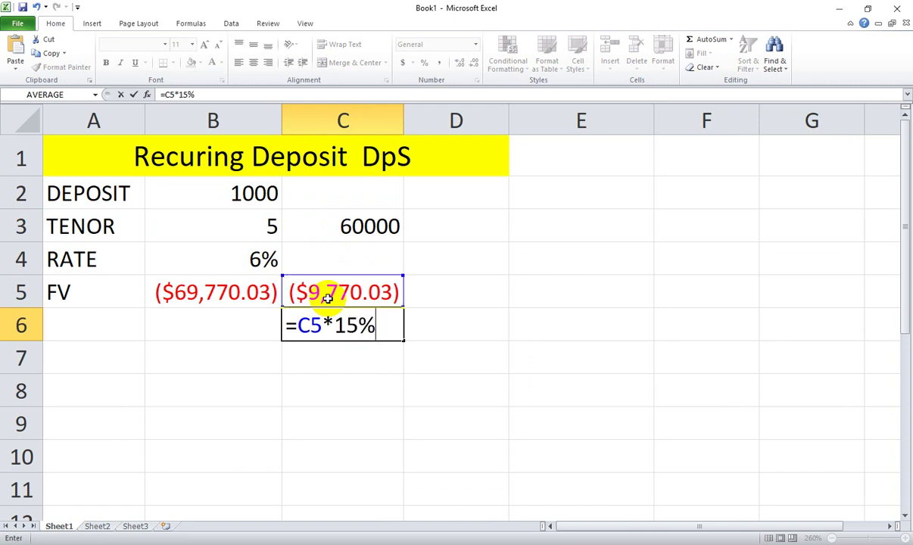
pyautogui.press('Return')
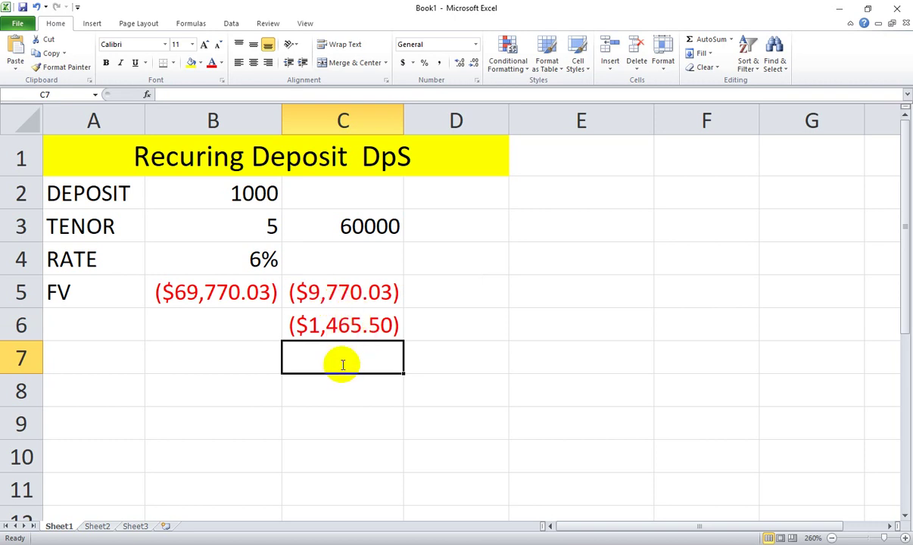
# Enter the net amount in C7, correcting =C5+C6 to =C5-C6 for ($8,304.53)
pyautogui.write('=')
pyautogui.click(336, 300)
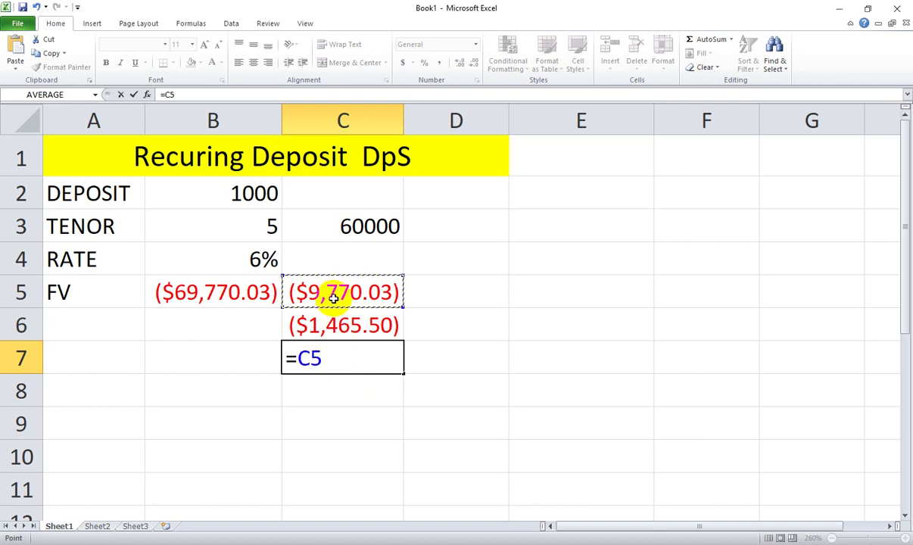
pyautogui.write('+')
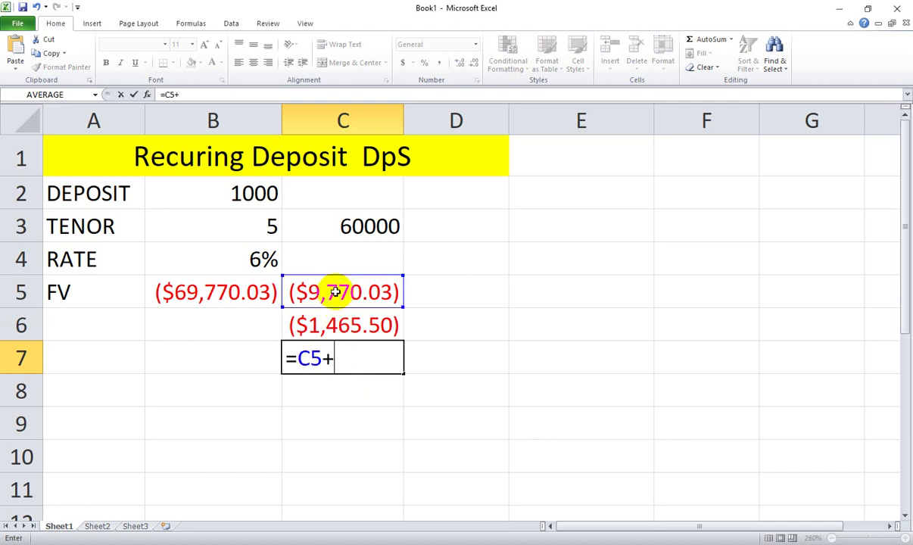
pyautogui.click(326, 318)
pyautogui.press('Return')
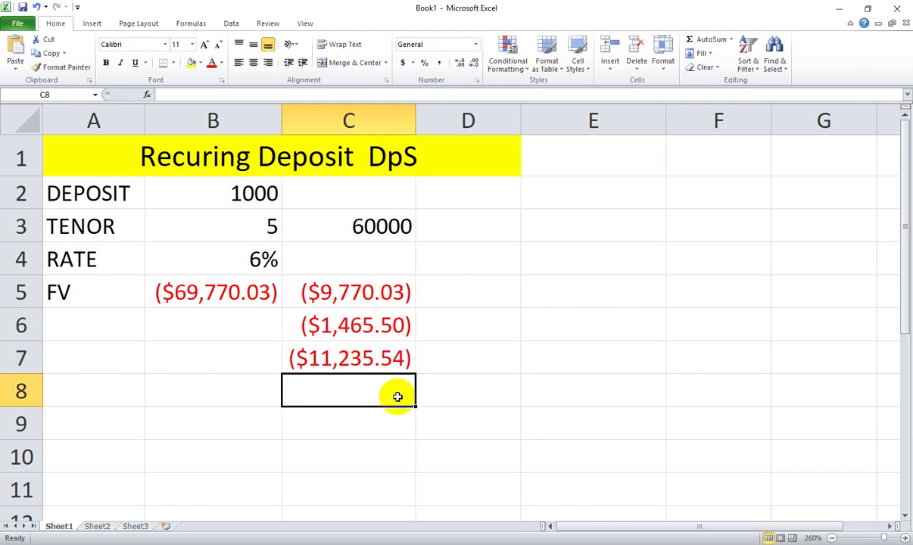
pyautogui.click(348, 357)
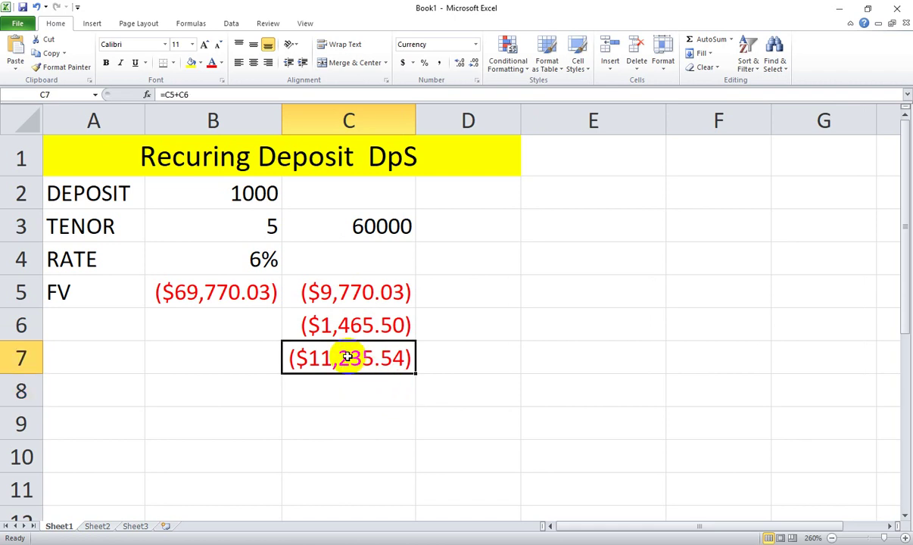
pyautogui.press('BackSpace')
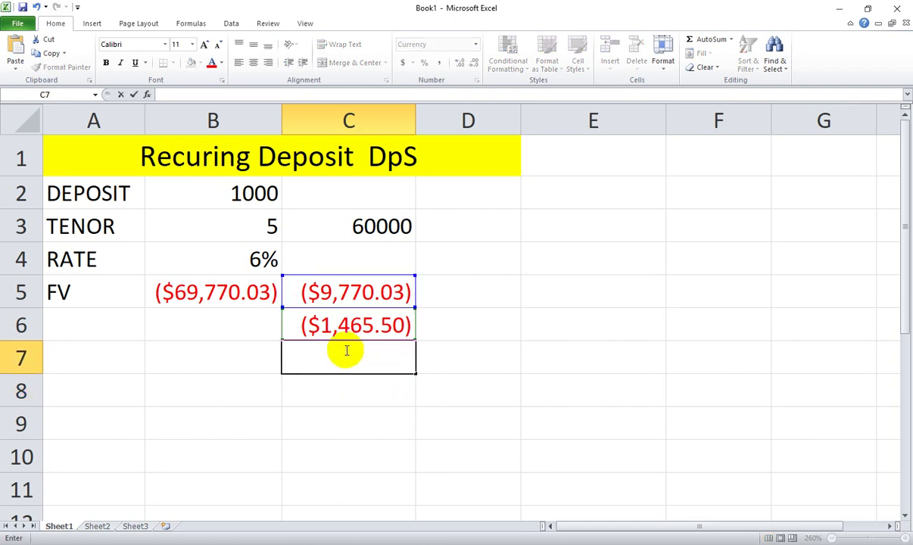
pyautogui.write('=')
pyautogui.click(337, 298)
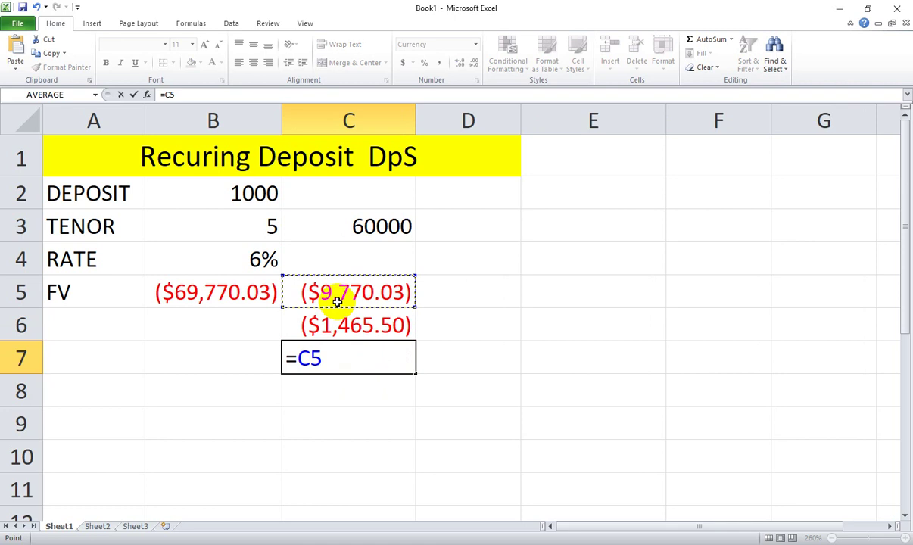
pyautogui.write('-')
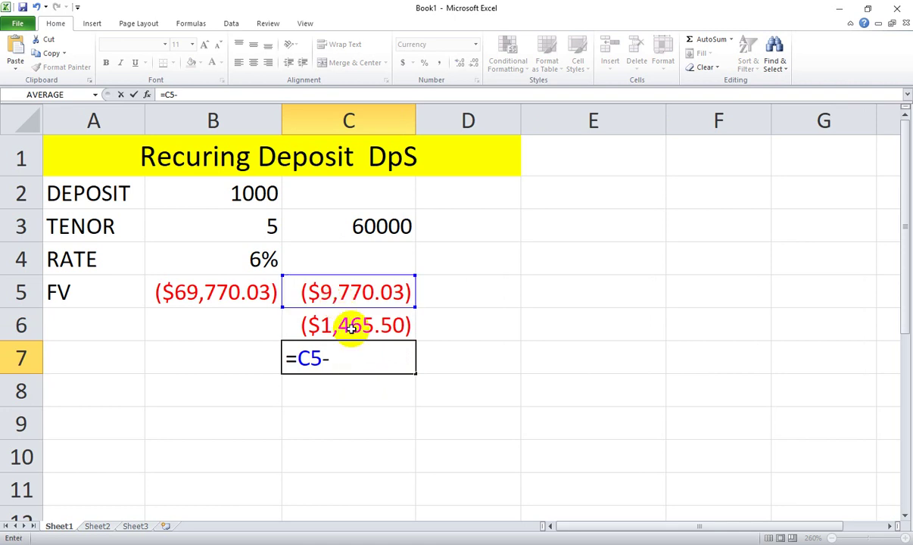
pyautogui.click(352, 327)
pyautogui.press('Return')
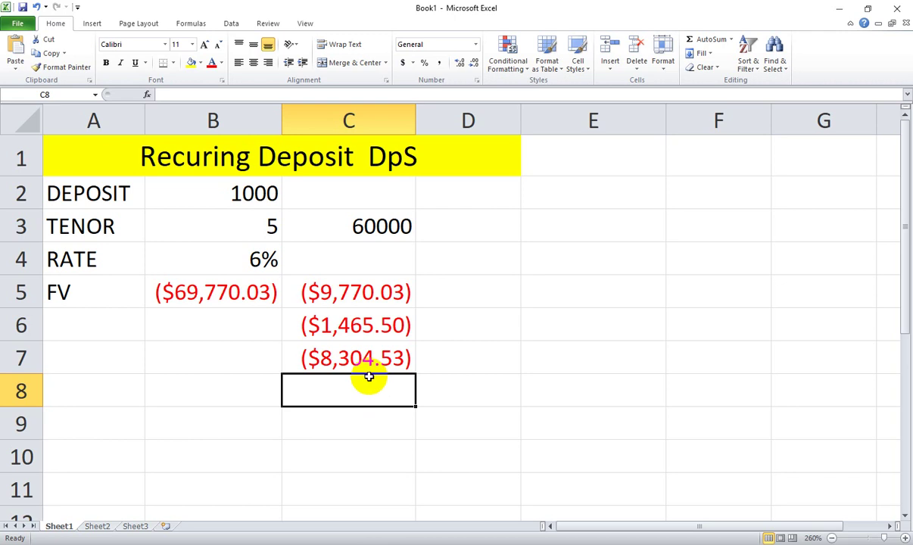
# Raise the deposit in B2 from 1000 to 2000
pyautogui.click(229, 194)
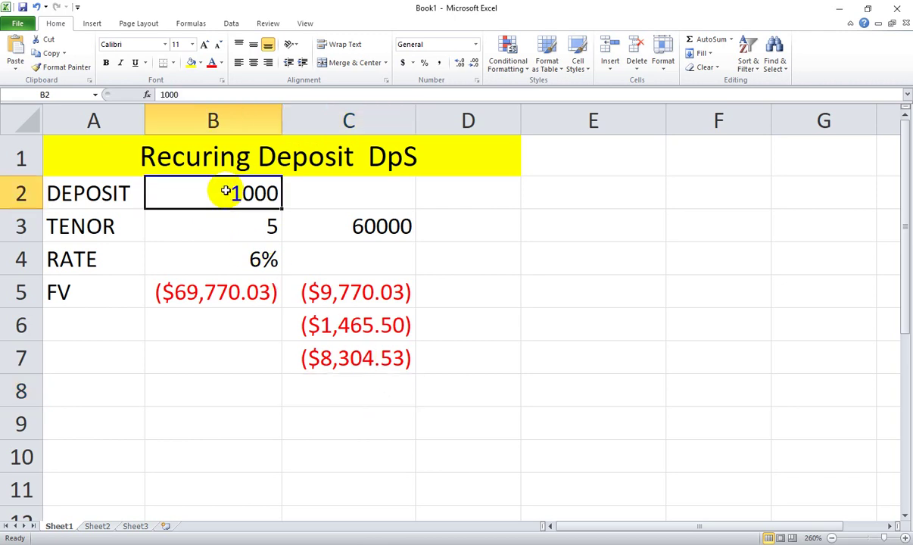
pyautogui.click(232, 230)
pyautogui.click(242, 263)
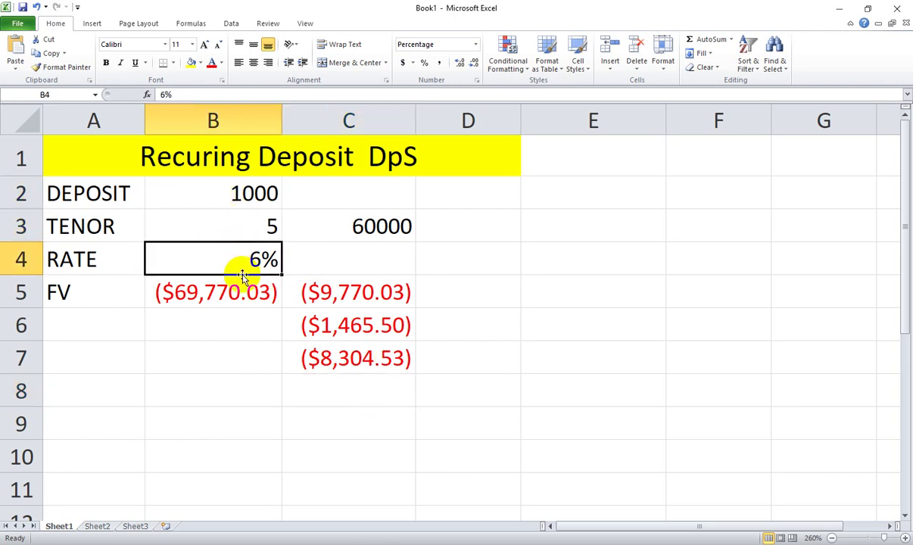
pyautogui.doubleClick(249, 195)
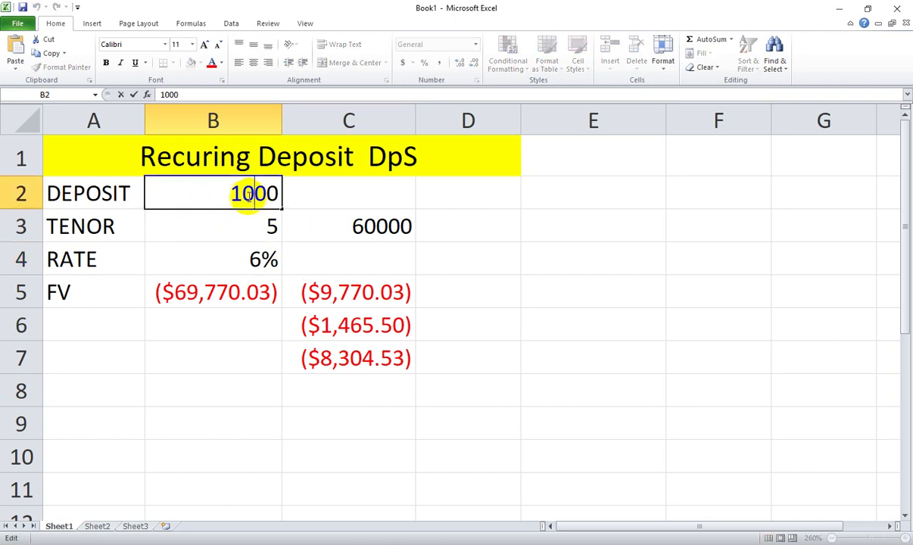
pyautogui.click(239, 195)
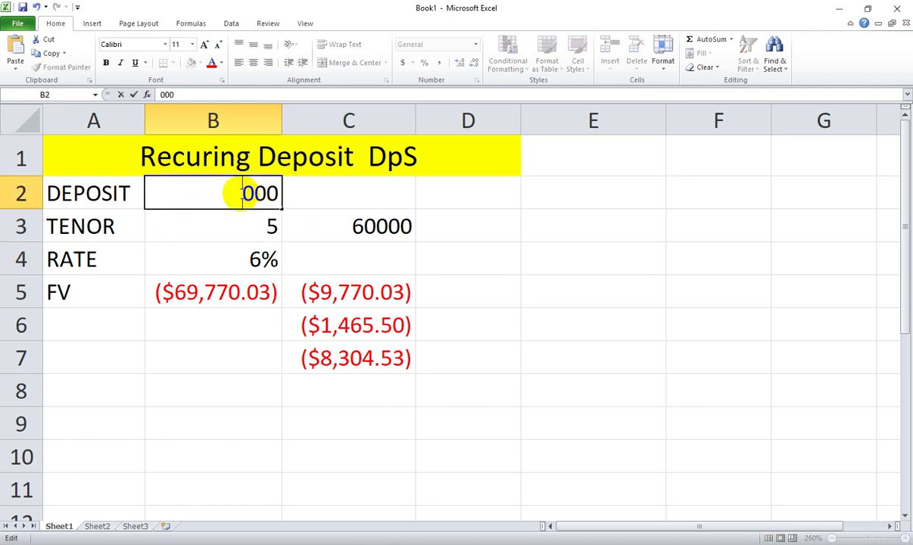
pyautogui.write('2')
pyautogui.press('Return')
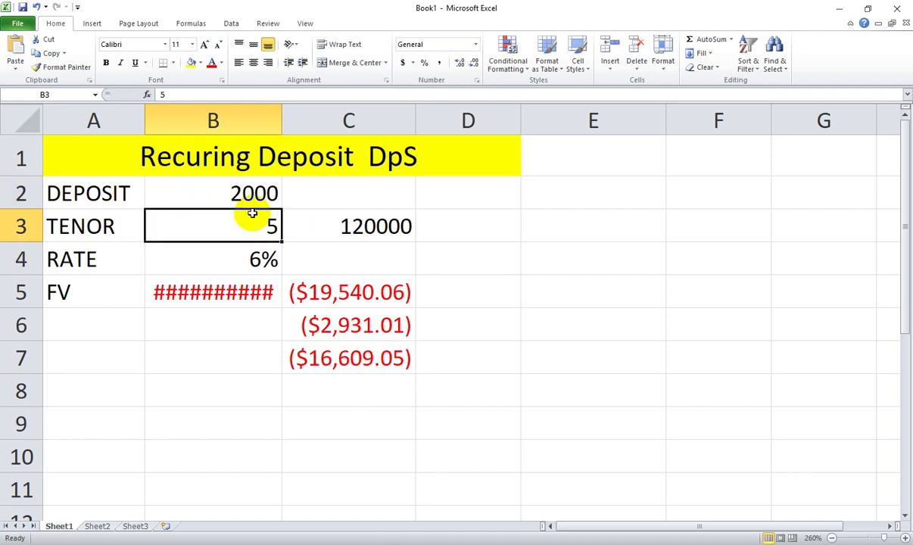
# Re-commit the B5 FV formula to show ($139,540.06) and check the C7 and C3 formulas
pyautogui.click(236, 304)
pyautogui.doubleClick(221, 294)
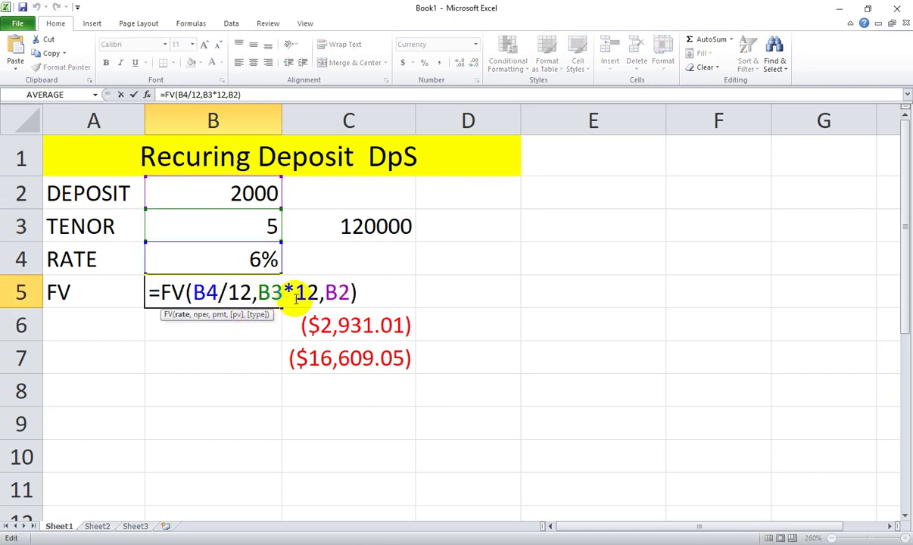
pyautogui.press('Return')
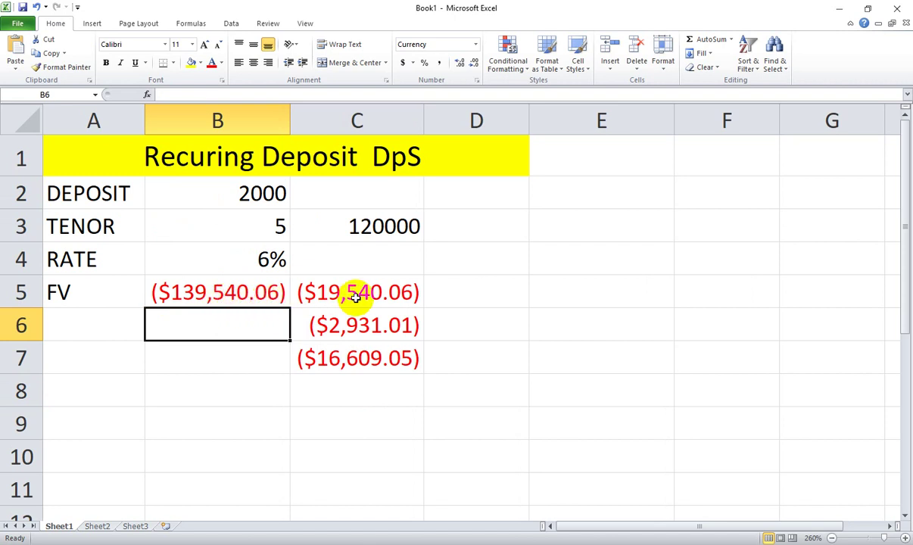
pyautogui.click(346, 363)
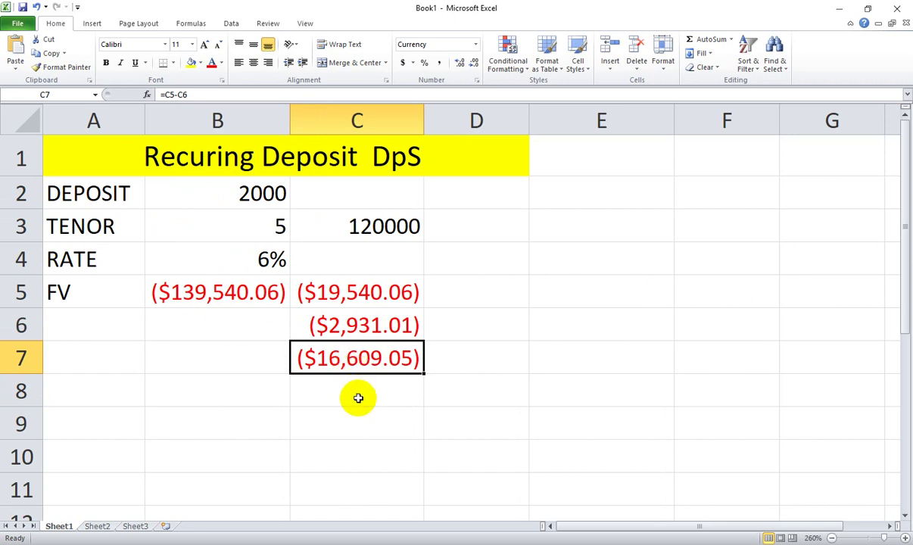
pyautogui.click(379, 228)
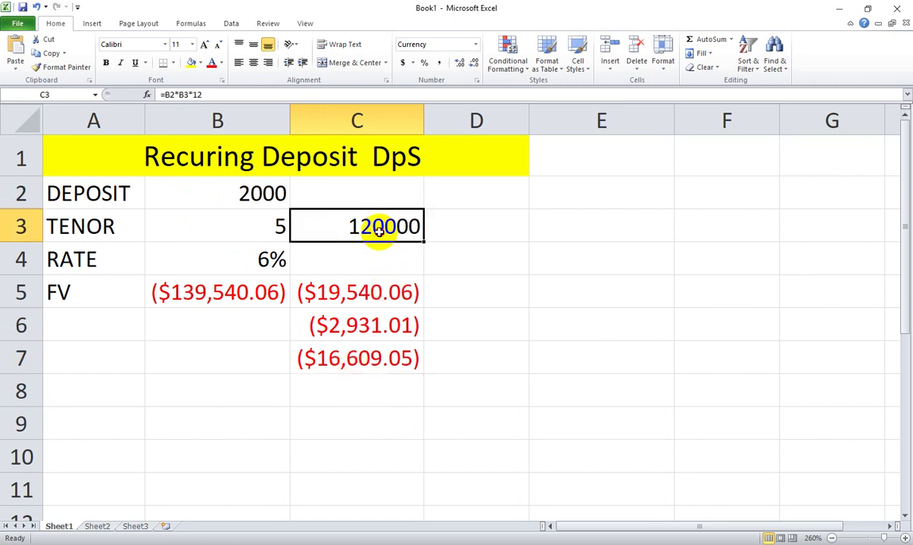
# Enter =C3-C7 in D3, showing $136,609.05
pyautogui.click(445, 228)
pyautogui.write('=')
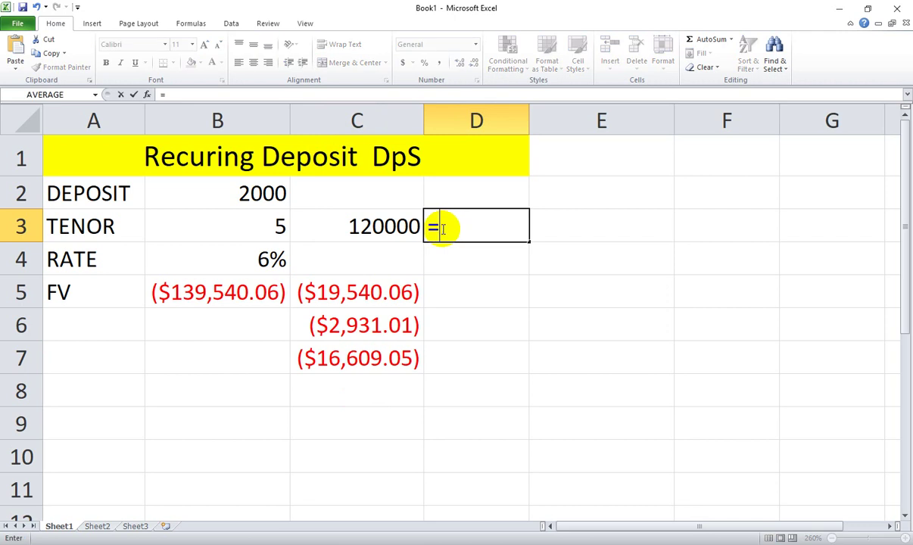
pyautogui.click(379, 227)
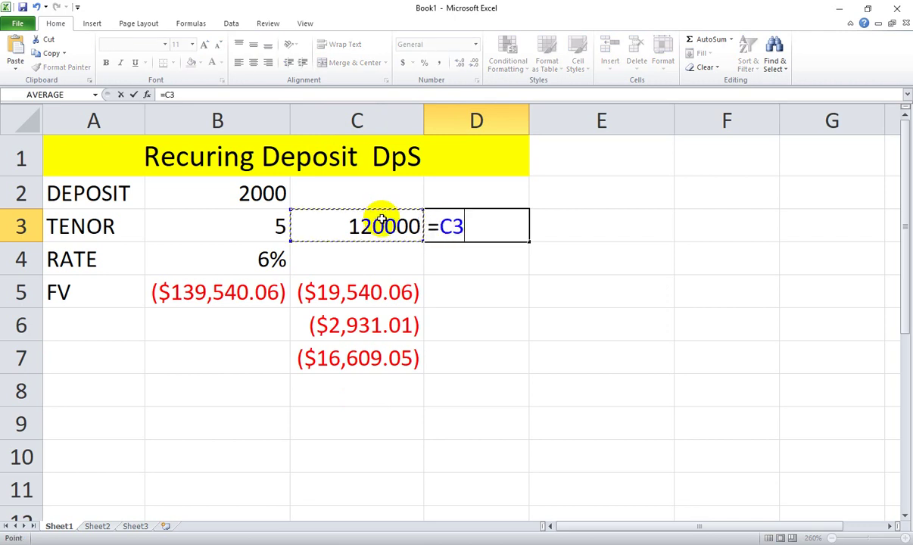
pyautogui.write('+')
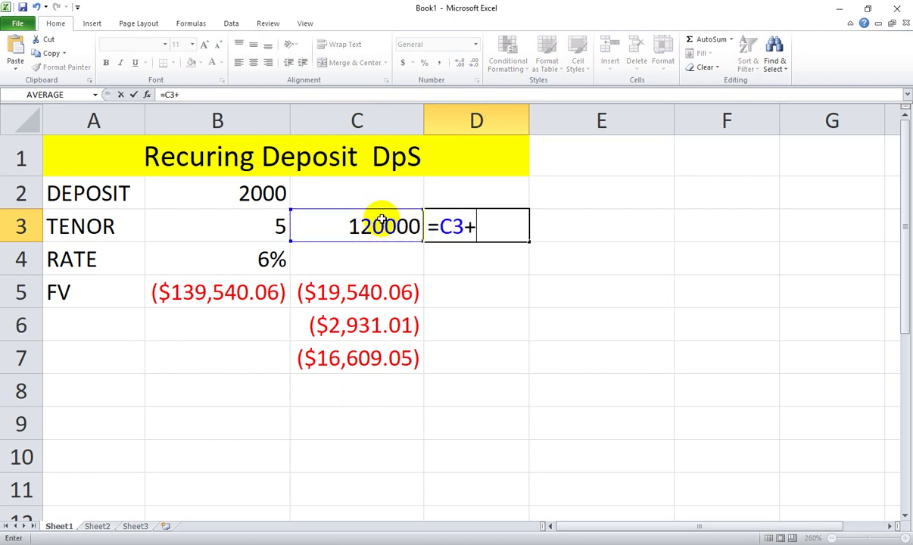
pyautogui.click(382, 358)
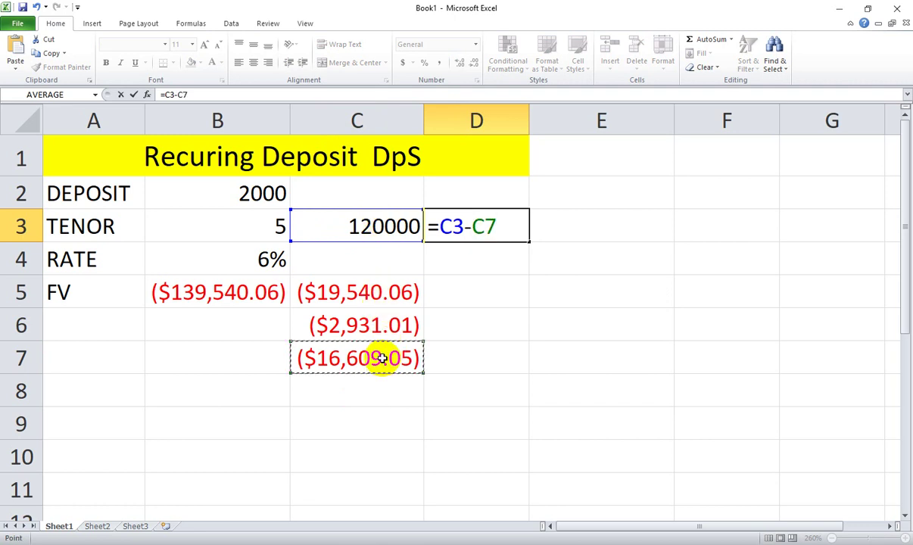
pyautogui.press('Return')
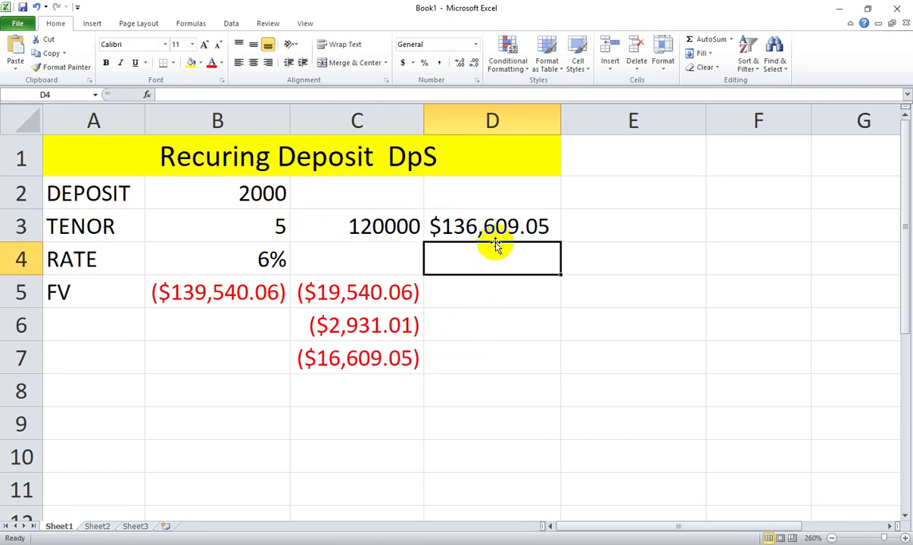
# Review the B2:B4 inputs and the formula behind D3
pyautogui.click(265, 196)
pyautogui.click(274, 228)
pyautogui.click(266, 255)
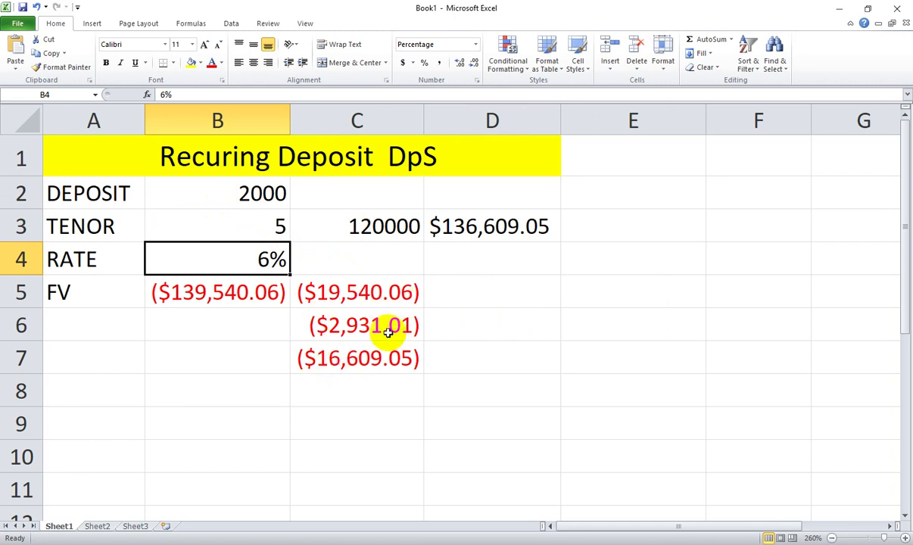
pyautogui.click(473, 232)
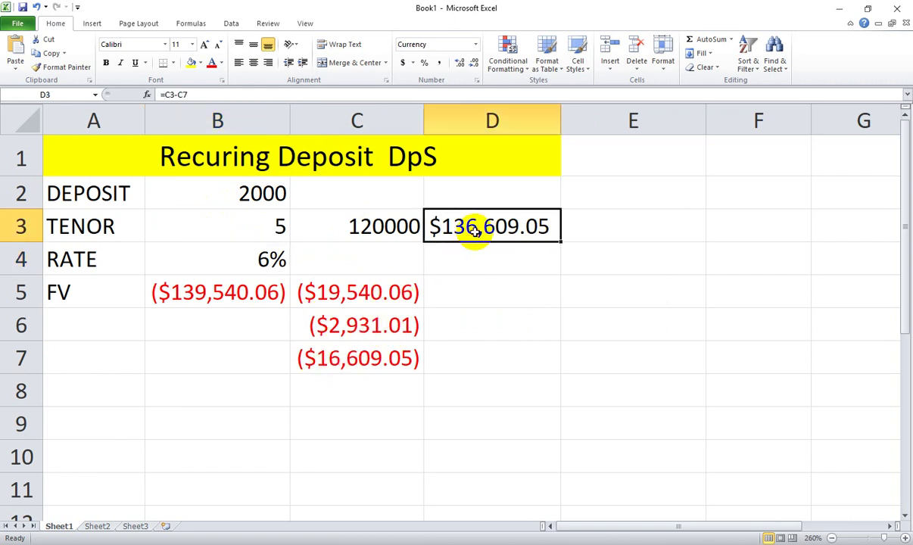